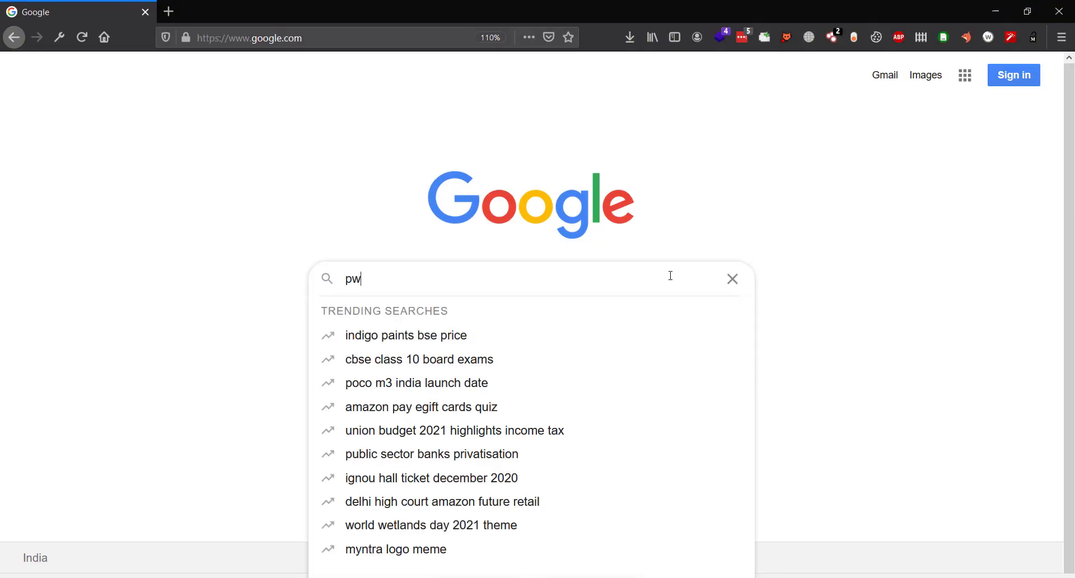
Search Google for "pwnfox" and open the B-i-t-K/PwnFox GitHub repository
type("nfox")
key("Return")
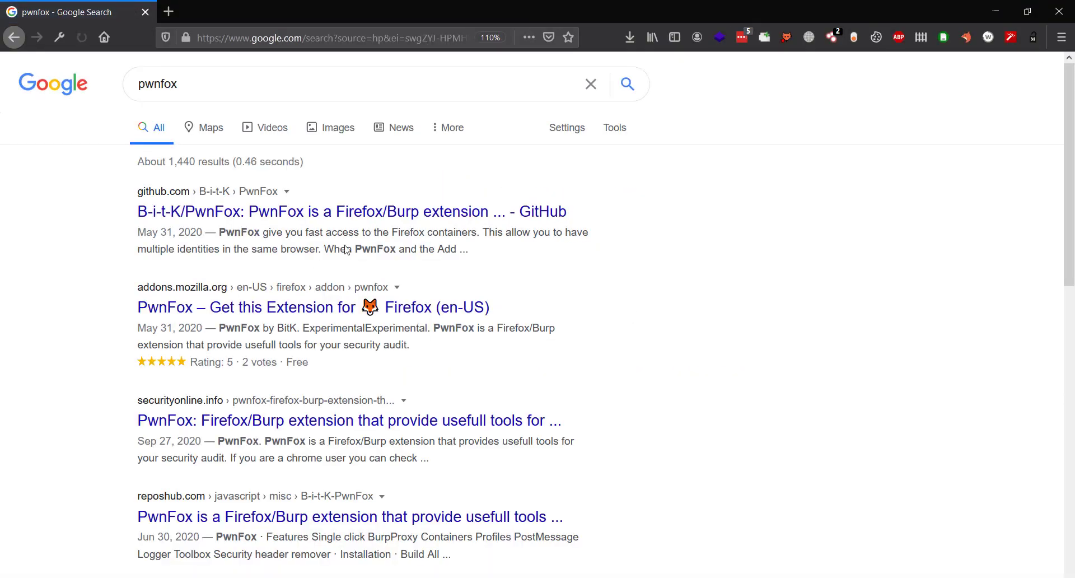
left_click(336, 223)
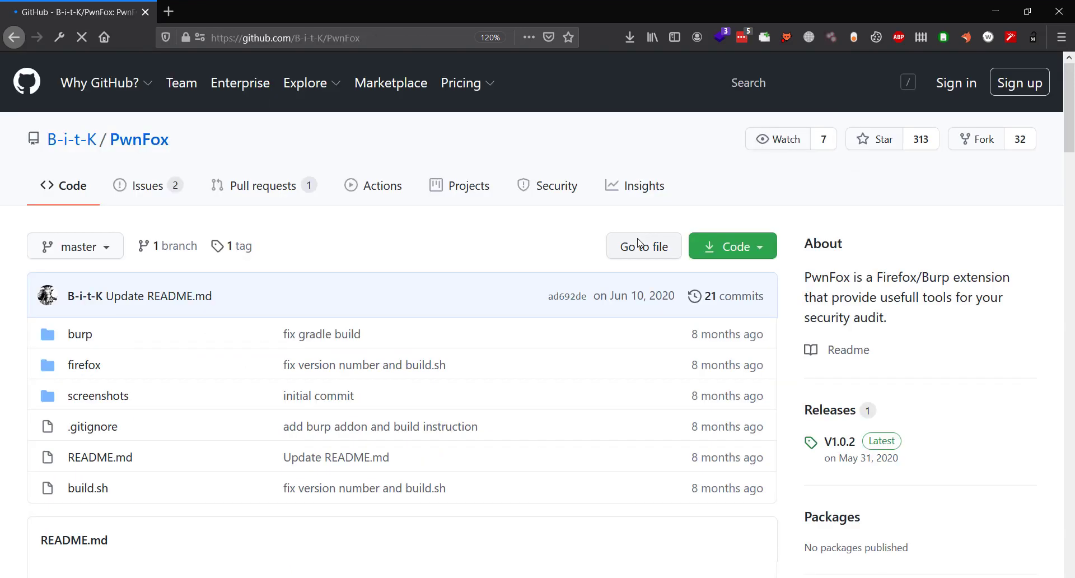
Read through the PwnFox README, covering its description, container profiles, PostMessage logger, toolbox and security header remover
scroll(447, 263, "down", 8)
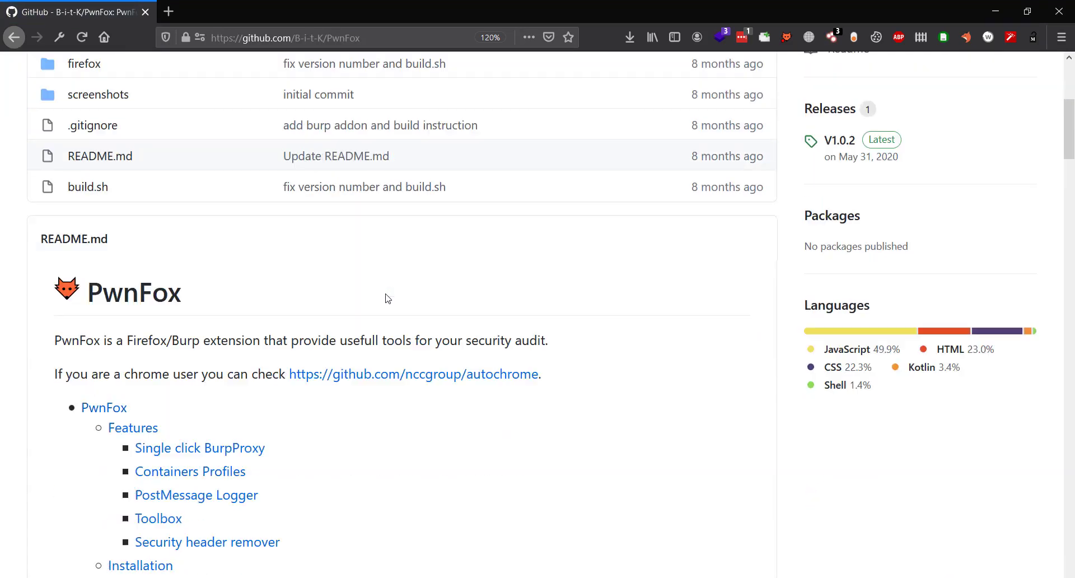
left_click_drag(188, 200, 257, 203)
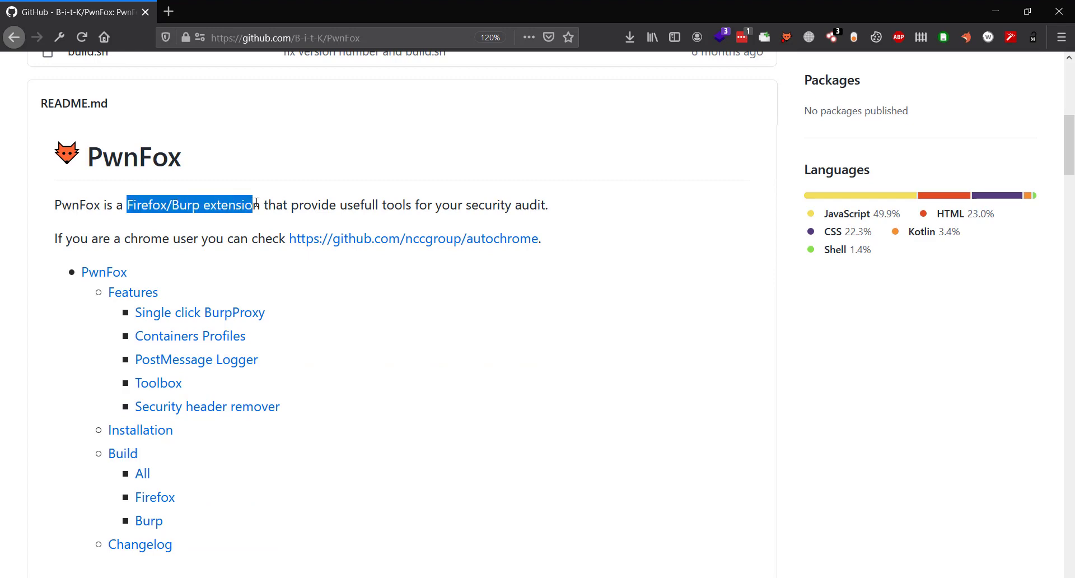
left_click(234, 230)
scroll(430, 430, "down", 15)
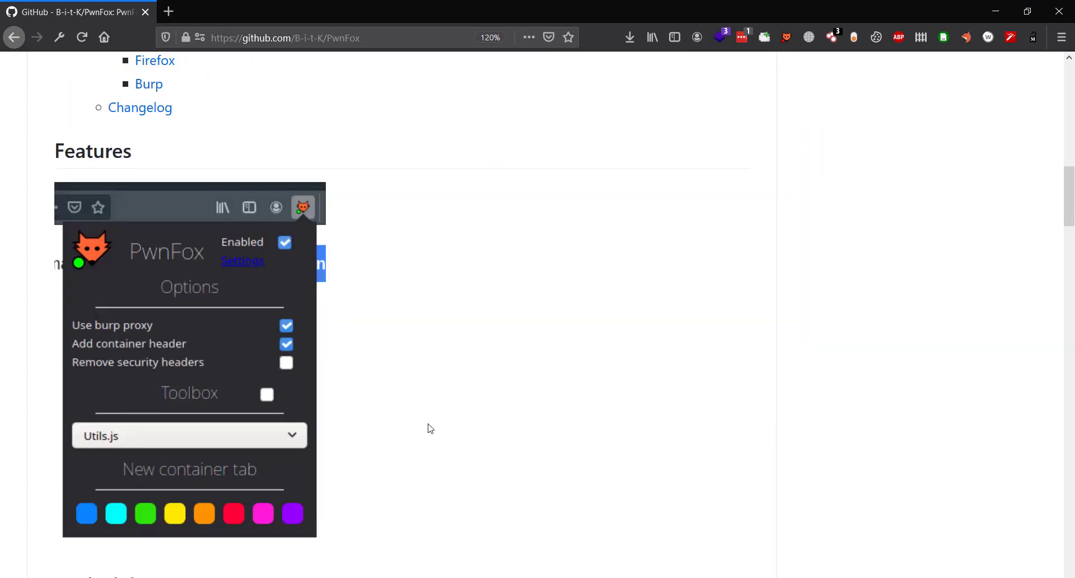
scroll(459, 420, "down", 10)
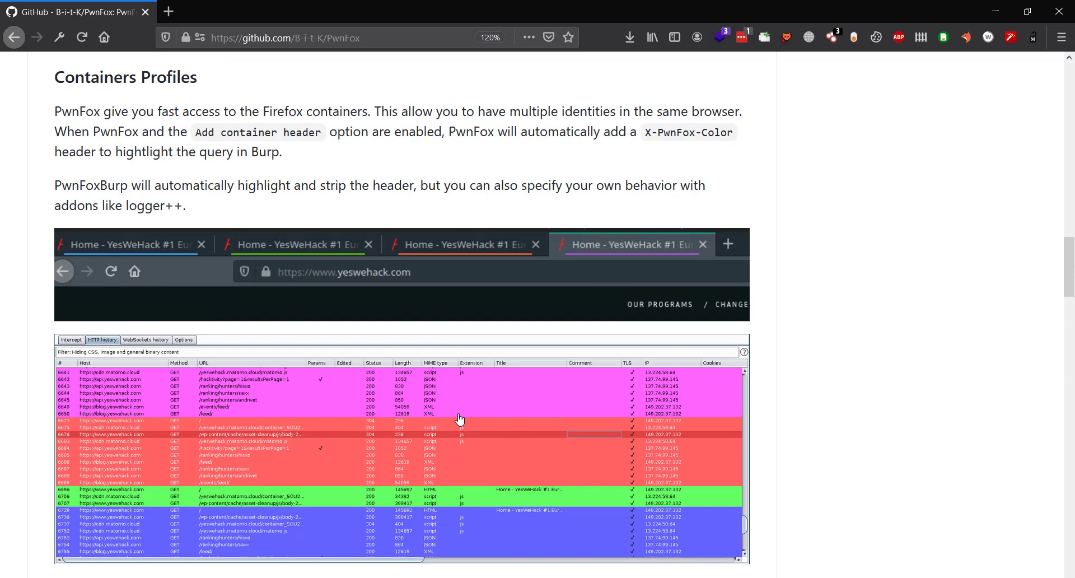
scroll(459, 420, "down", 6)
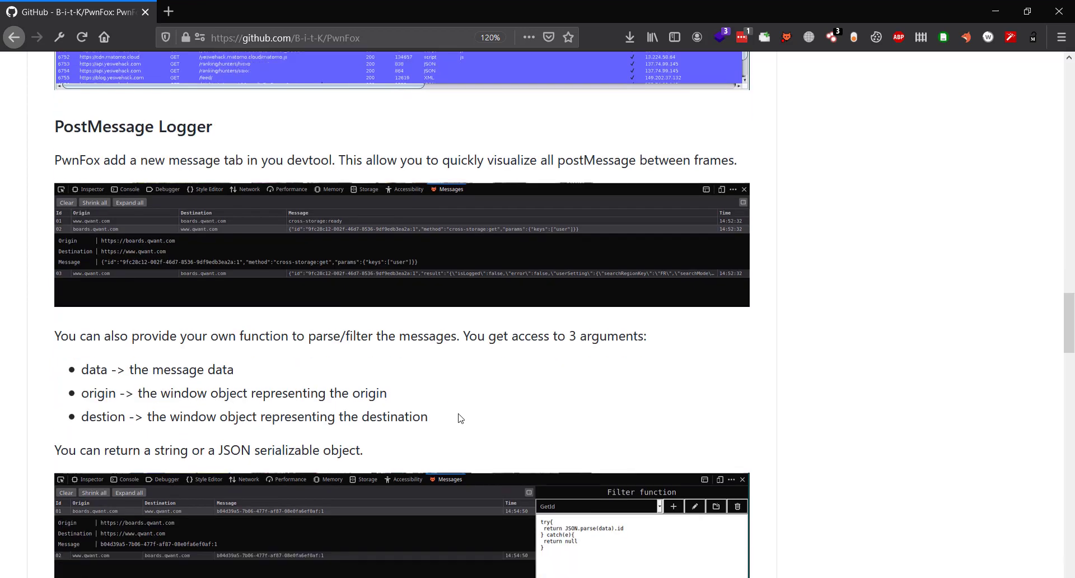
scroll(459, 420, "down", 8)
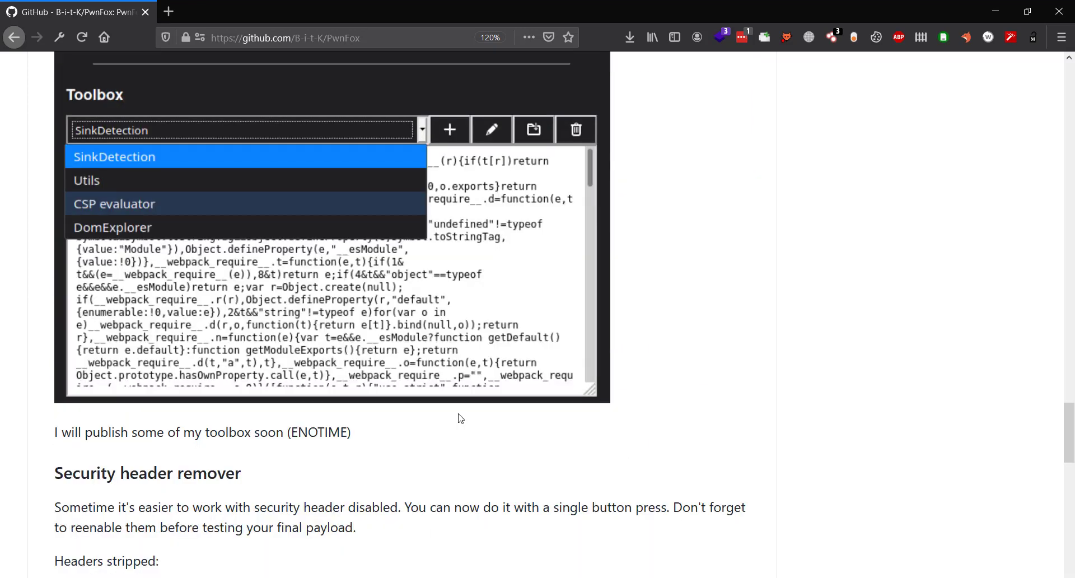
scroll(460, 419, "down", 5)
scroll(460, 419, "down", 5)
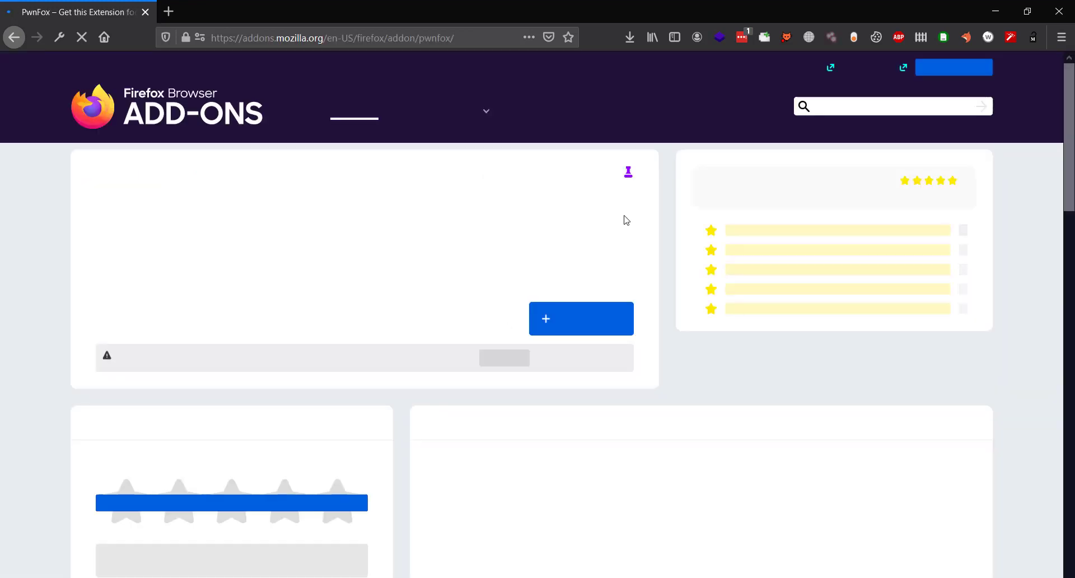
Open the PwnFox releases page linked in the README's Installation section
left_click_drag(182, 248, 94, 248)
key("alt+Left")
left_click_drag(341, 348, 71, 348)
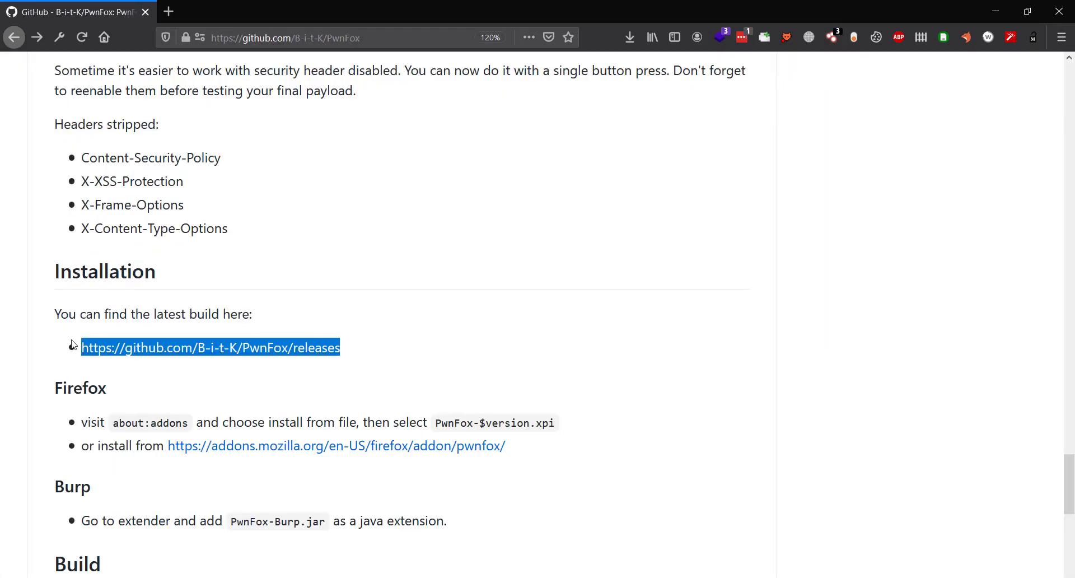
left_click(204, 345)
scroll(484, 338, "down", 3)
left_click_drag(340, 346, 231, 349)
left_click(465, 292)
scroll(536, 339, "up", 3)
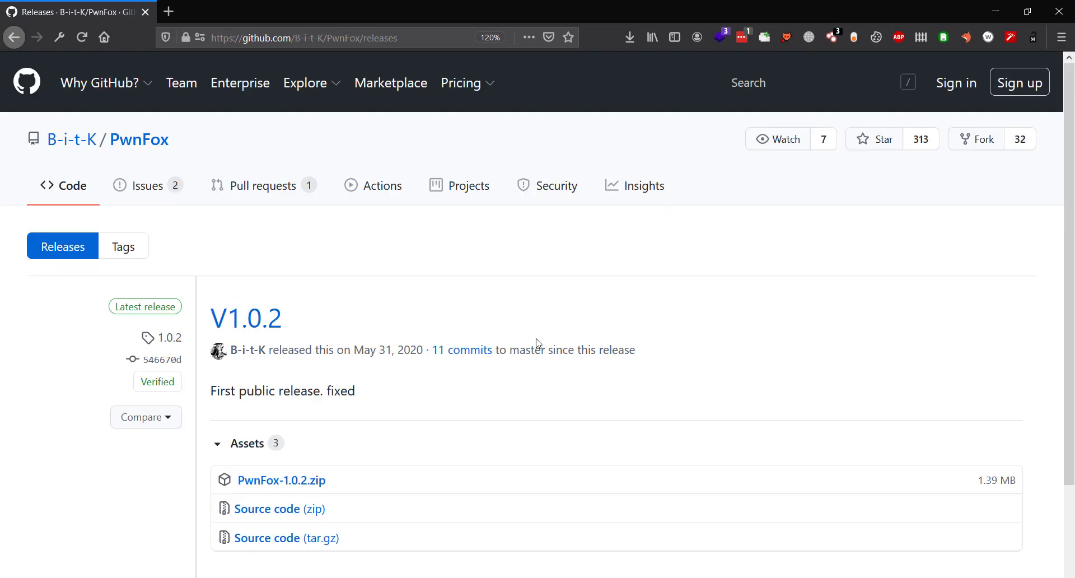
Switch to Burp Suite and load PwnFox-Burp.jar from the PwnFox-1.0.2 folder as a Java extension
left_click(744, 577)
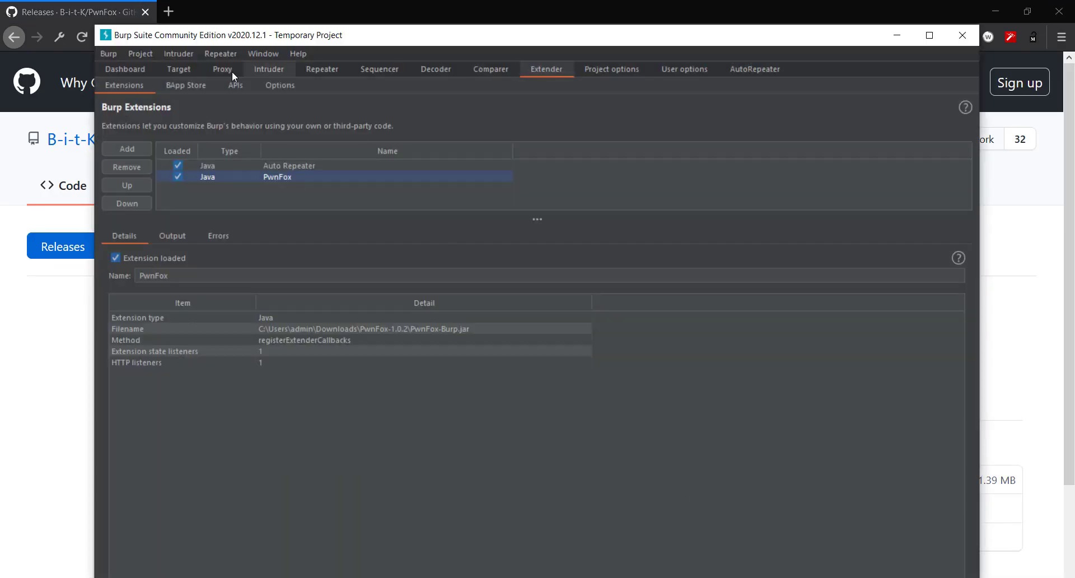
left_click(125, 69)
left_click(546, 71)
left_click(127, 150)
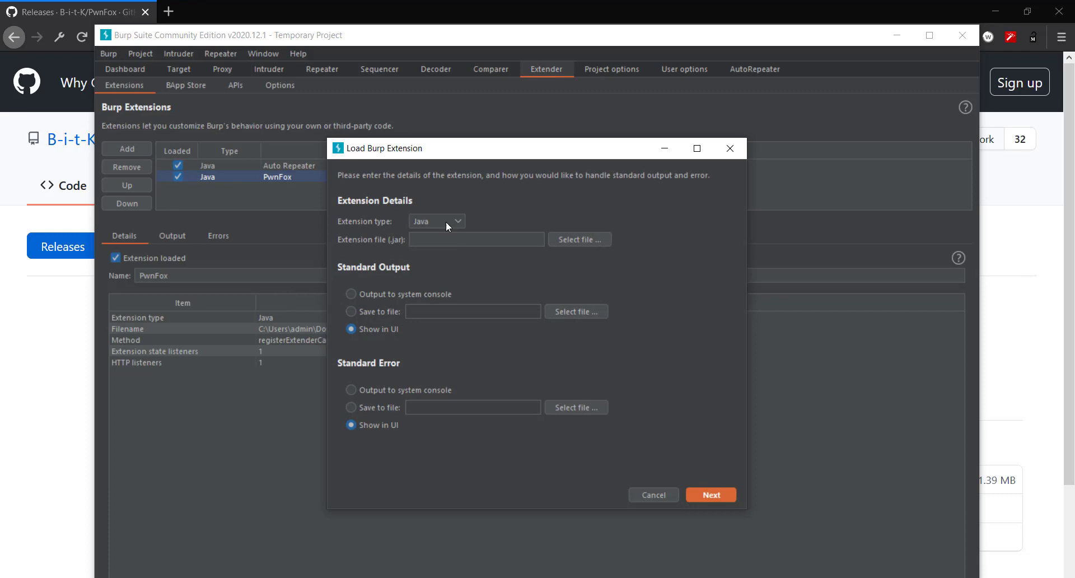
left_click(579, 239)
left_click(732, 514)
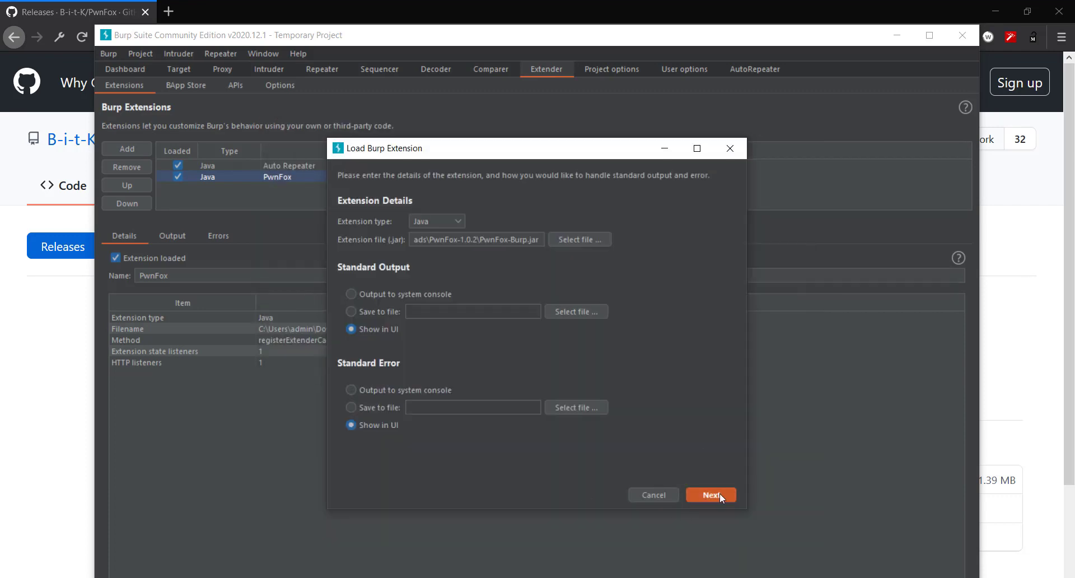
left_click(710, 495)
Switch back to Firefox and open blue, turquoise, green and yellow container tabs with the PwnFox extension
key("alt+Tab")
left_click(786, 38)
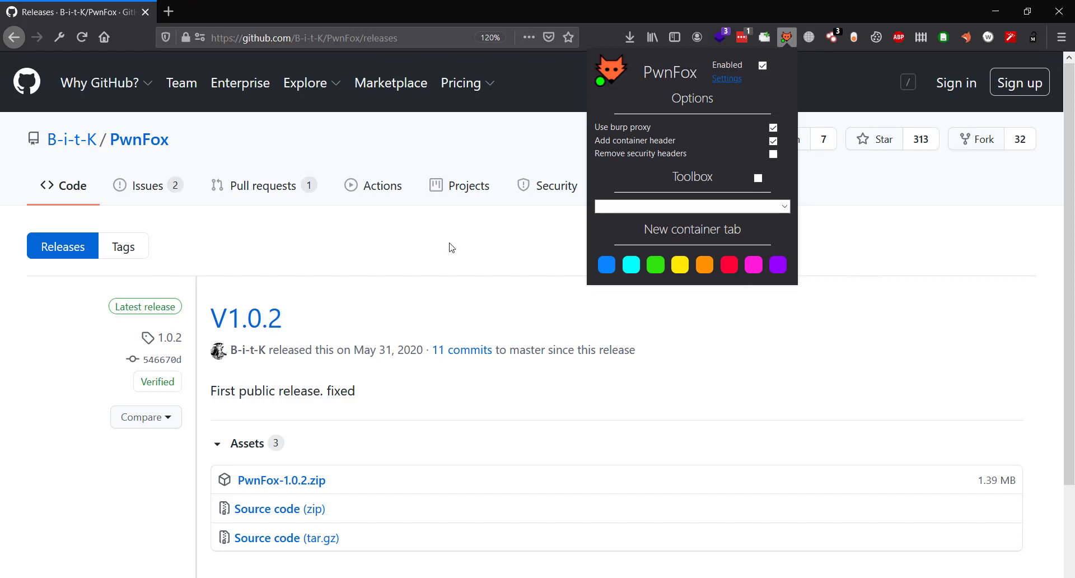
left_click(608, 271)
left_click(637, 268)
left_click(658, 268)
left_click(682, 271)
Load google.com in each of the four coloured PwnFox container tabs
left_click(263, 12)
left_click(314, 37)
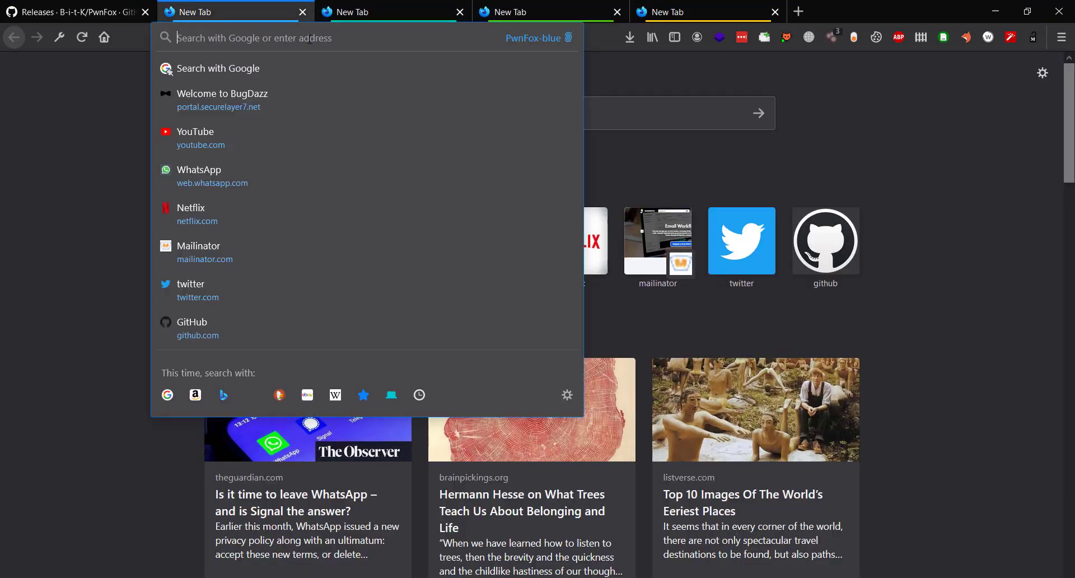
type("google.com/")
key("Return")
left_click(381, 11)
left_click(540, 12)
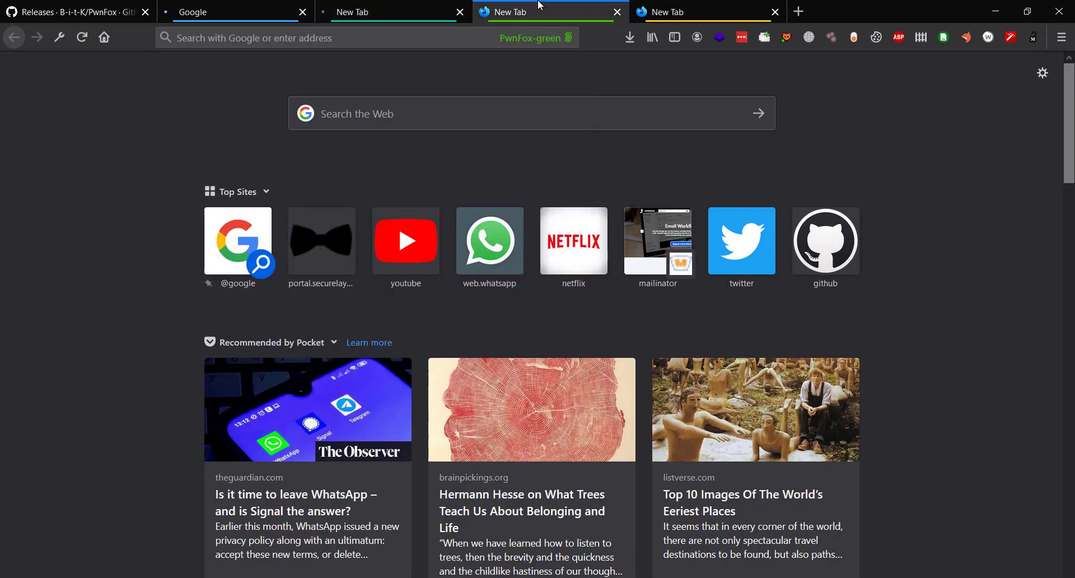
type("google.com")
key("Return")
key("ctrl+Tab")
type("g")
key("Return")
left_click(392, 9)
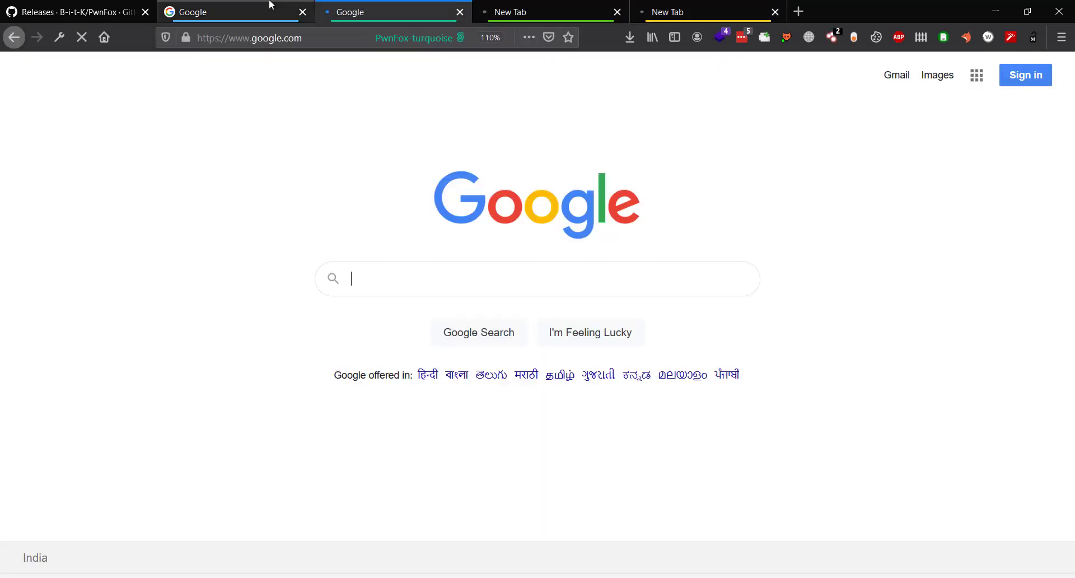
Switch to Burp Suite and review the colour-highlighted container requests in the proxy's HTTP history, enlarging the request list
left_click(271, 6)
key("alt+Tab")
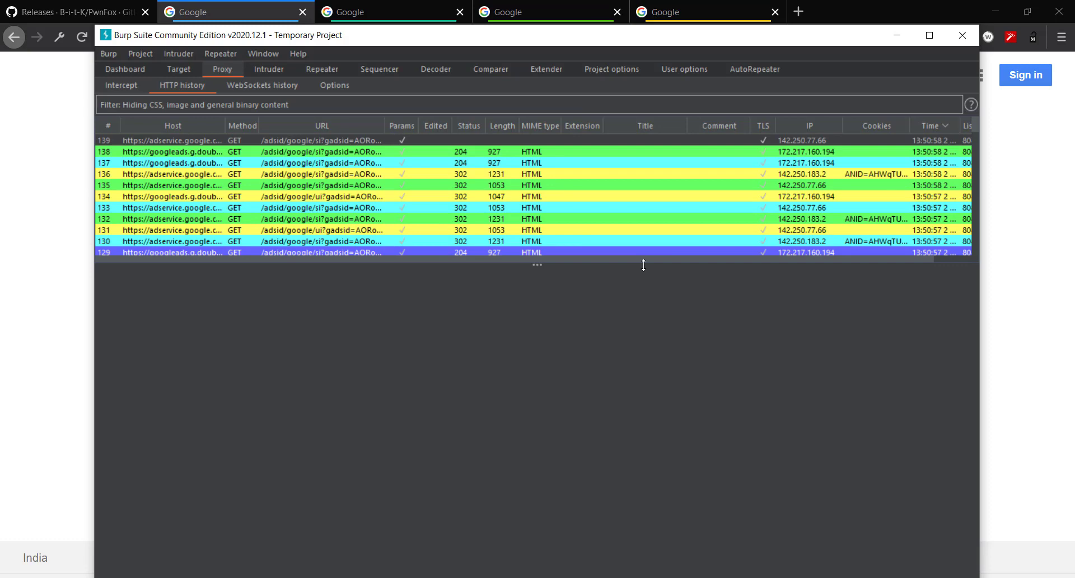
left_click_drag(643, 263, 643, 349)
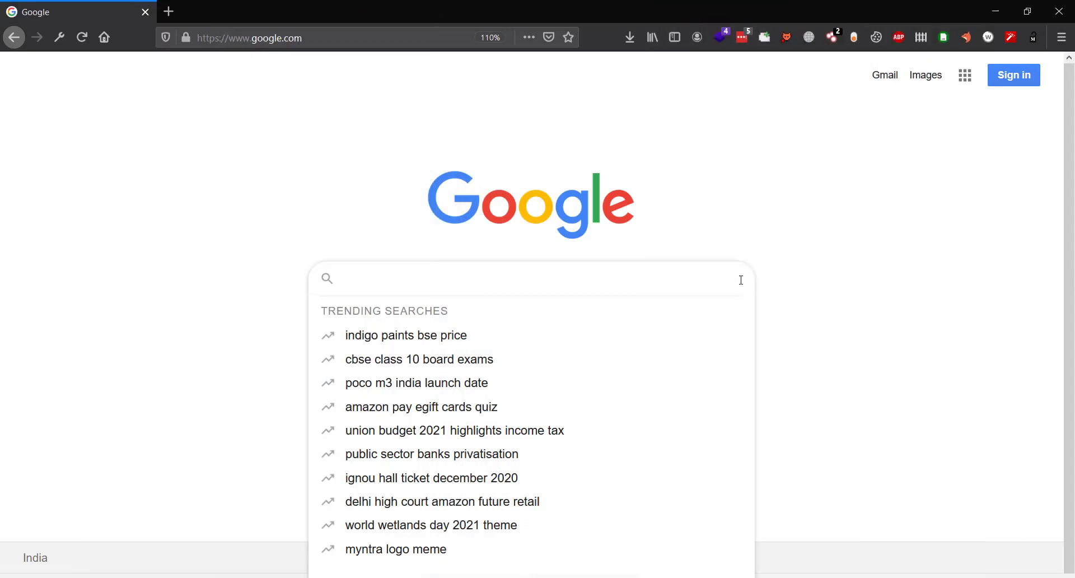
Search Google for "wappalyzer firefox" and open the Wappalyzer page on Firefox Add-ons
type("wappa")
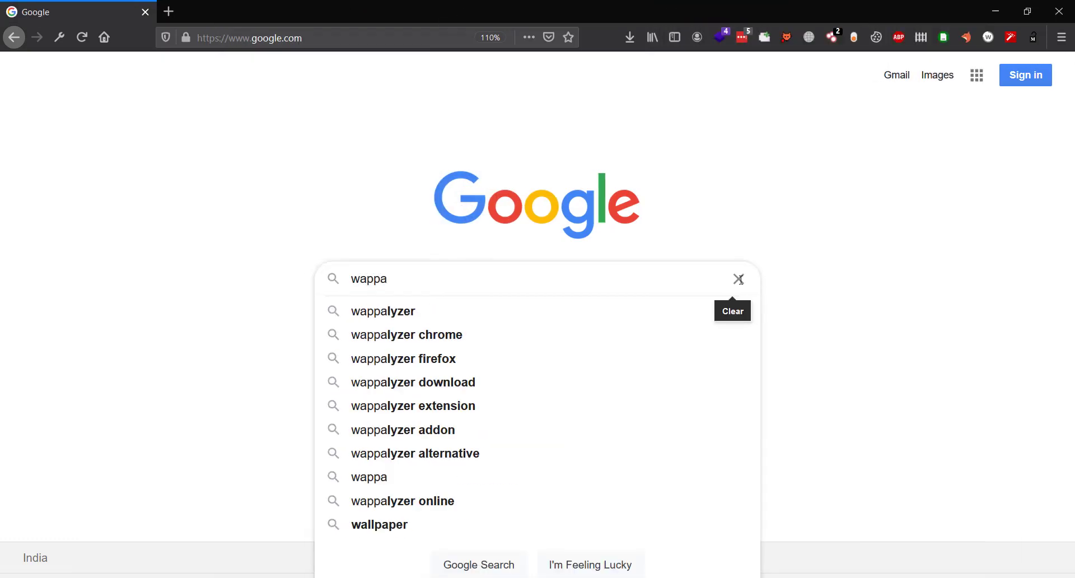
key("Down")
key("Down")
key("Down")
key("Return")
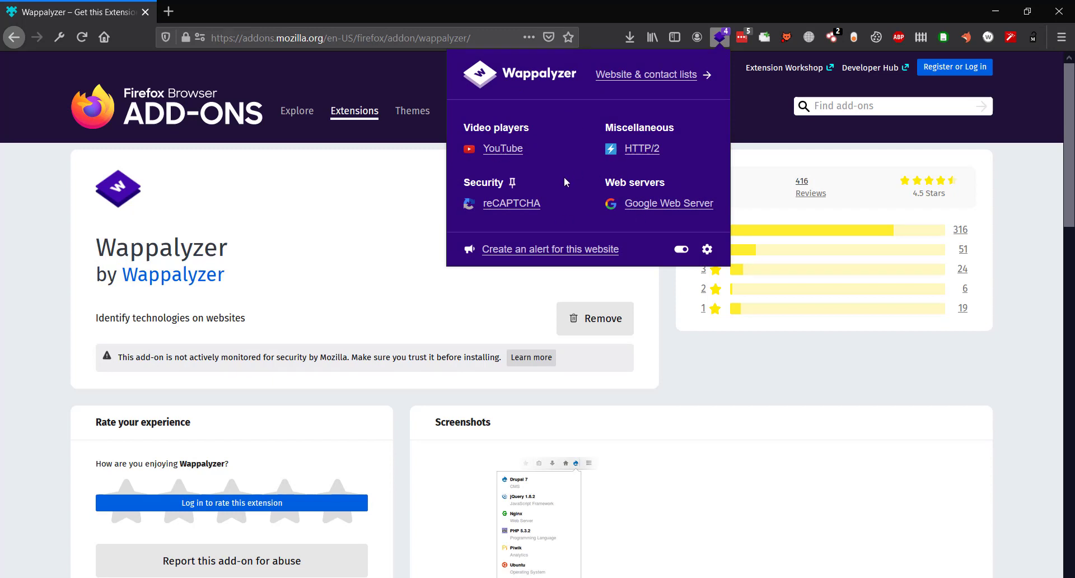
left_click(717, 378)
Open forbes.com in a new tab and examine the technologies Wappalyzer identifies on the site
double_click(197, 15)
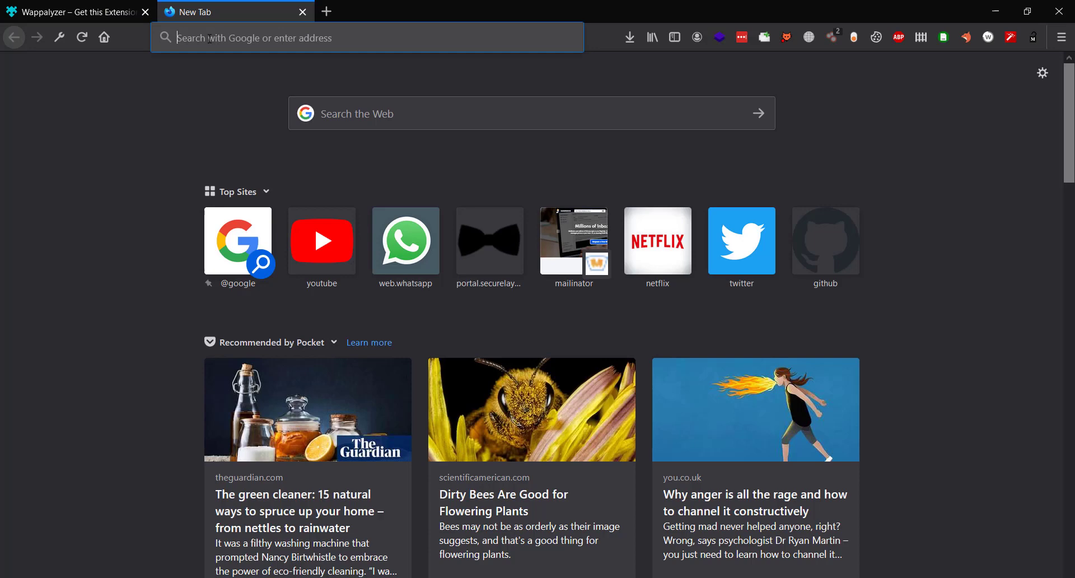
left_click(210, 38)
type("forbes.com")
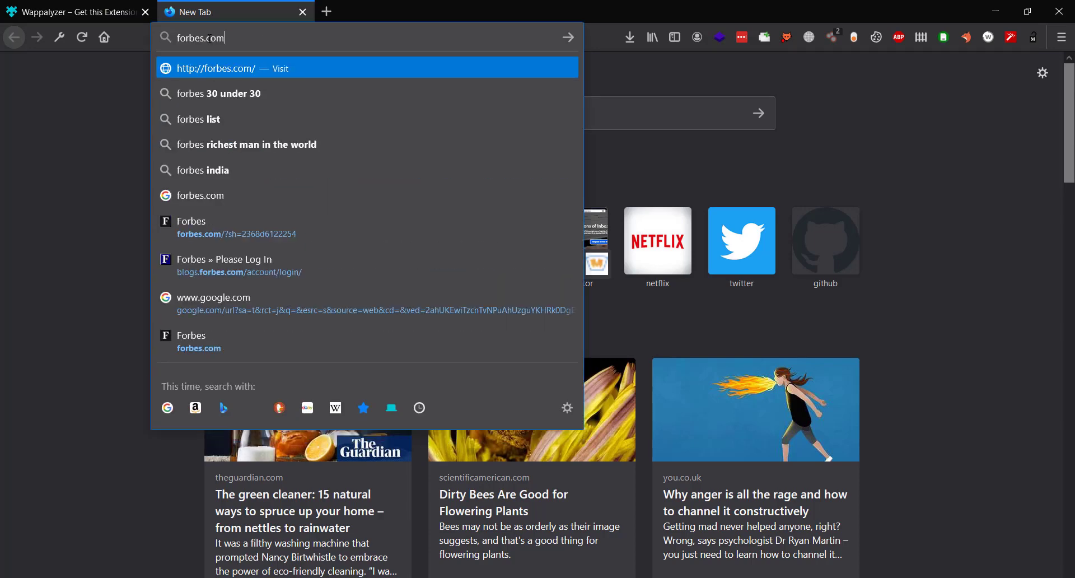
key("Return")
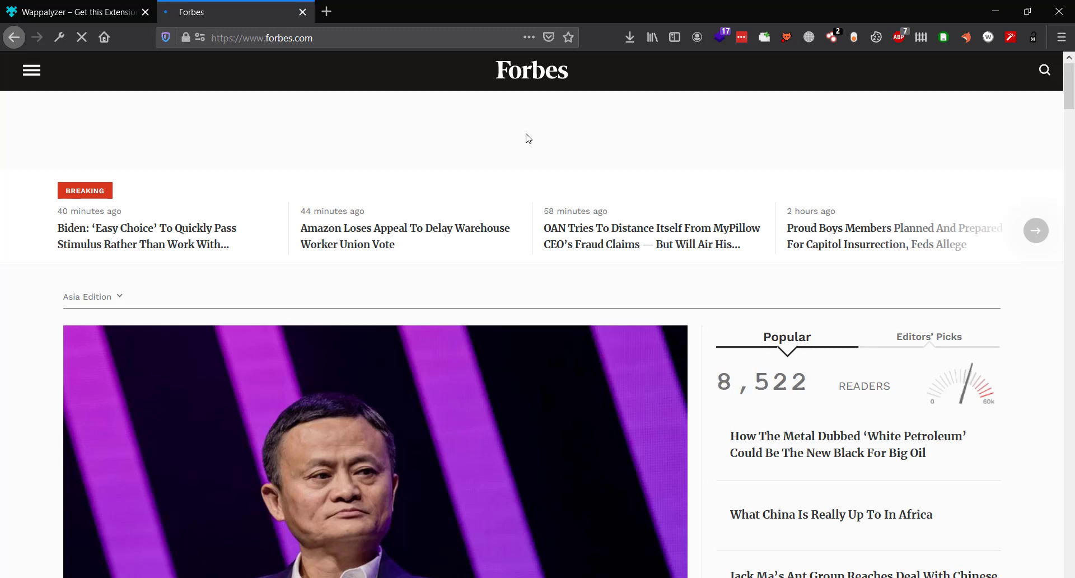
left_click(720, 38)
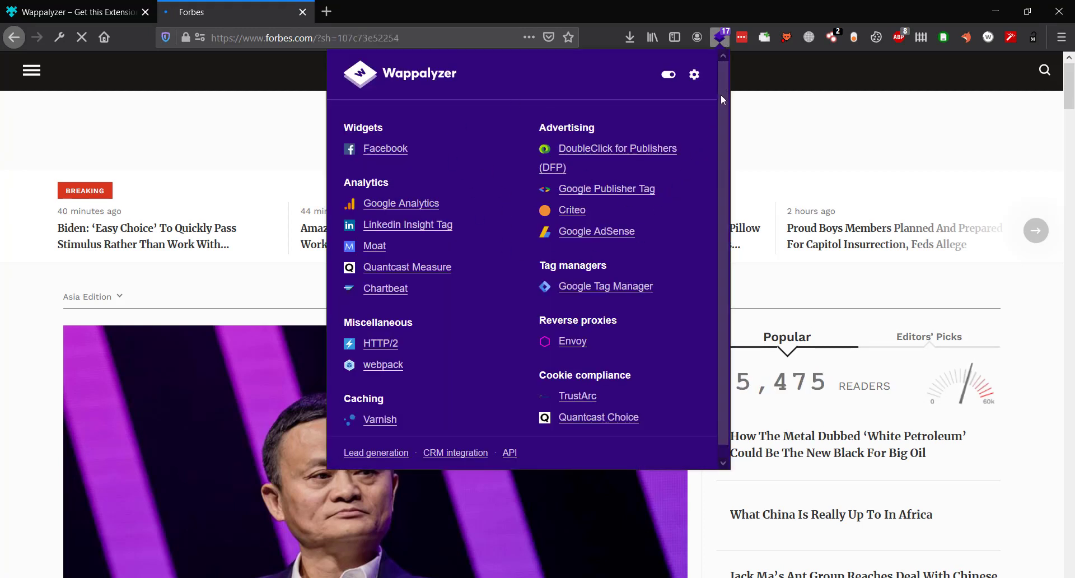
scroll(720, 94, "down", 1)
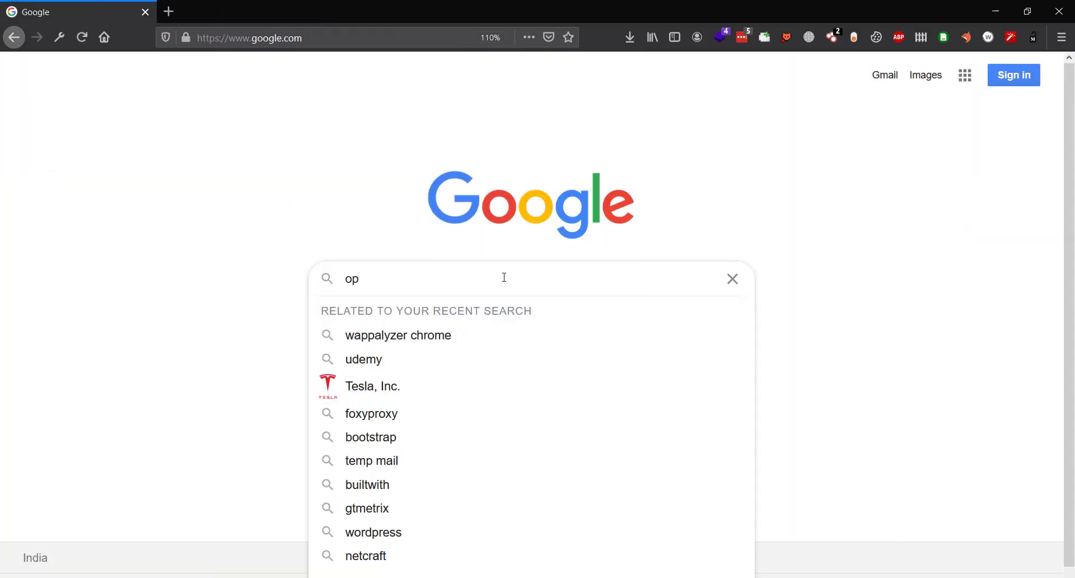
Search Google for "open all urls firefox" and open the Open Multiple URLs add-on page
type("en all urls firefox")
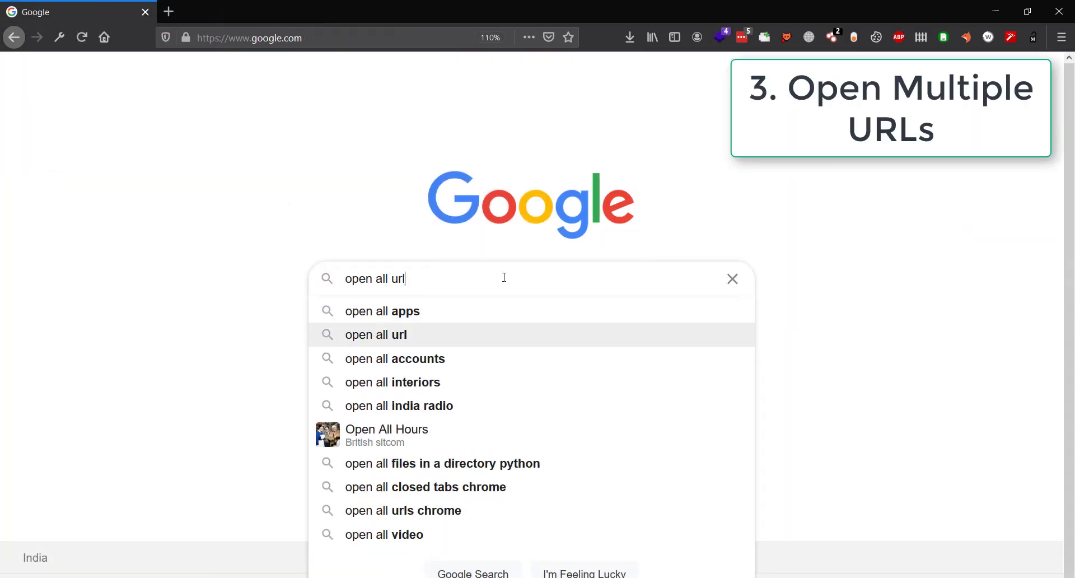
key("Return")
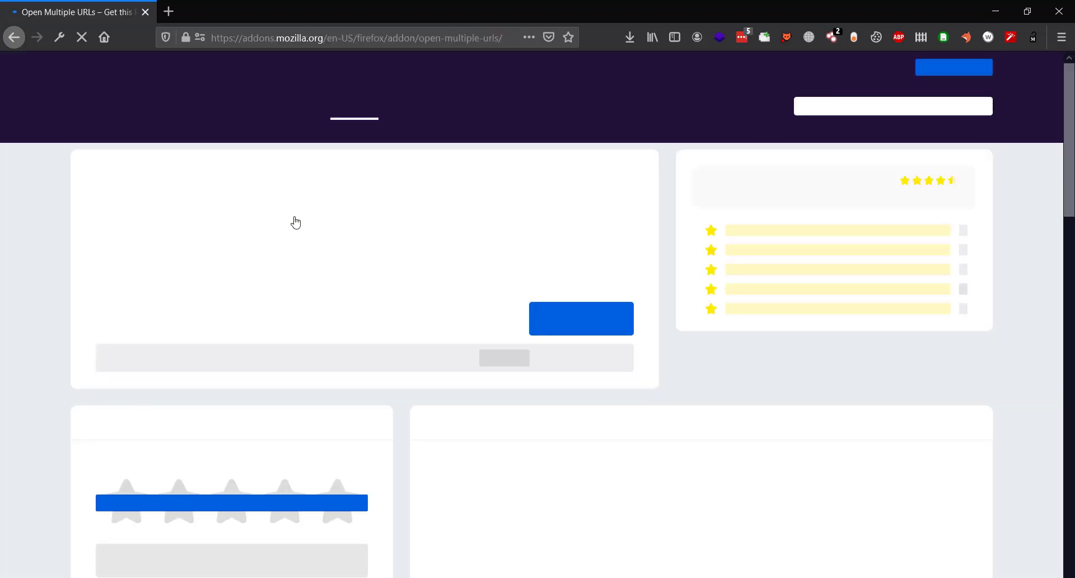
left_click_drag(323, 250, 94, 249)
type("https://sony.co.in")
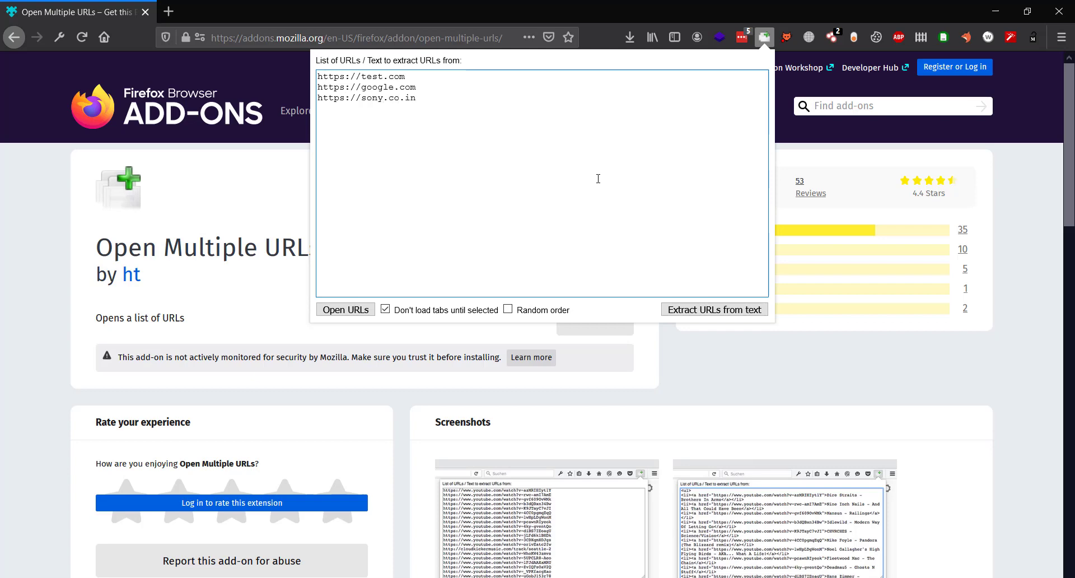
left_click(346, 310)
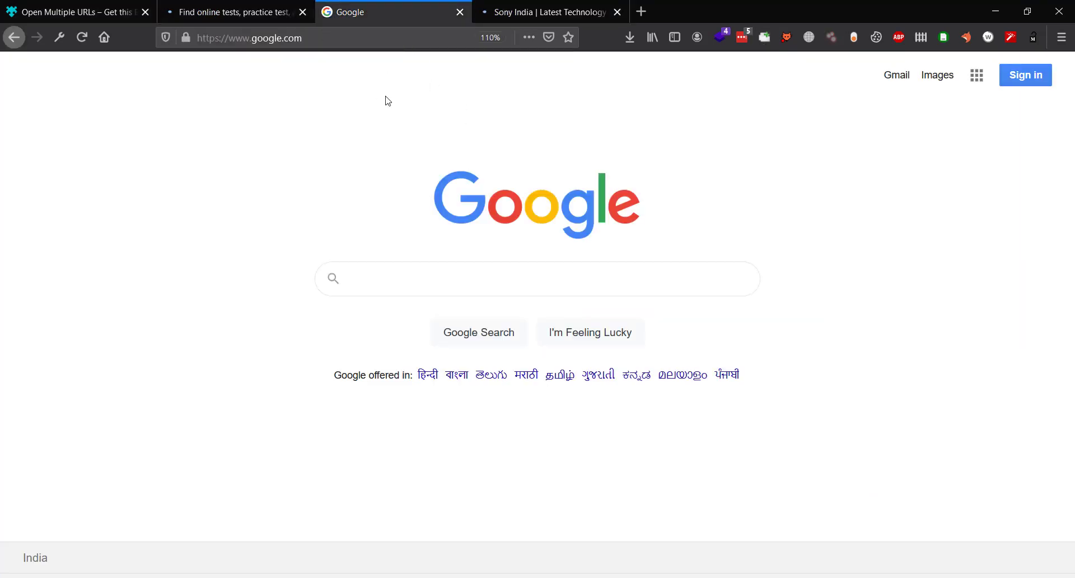
left_click(541, 35)
left_click(543, 12)
left_click(233, 6)
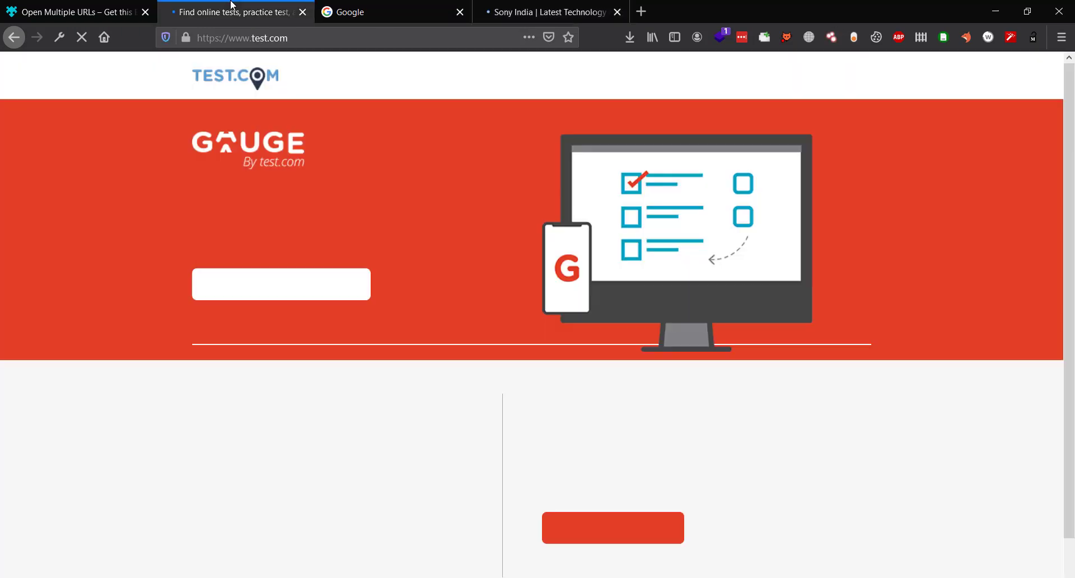
left_click(537, 11)
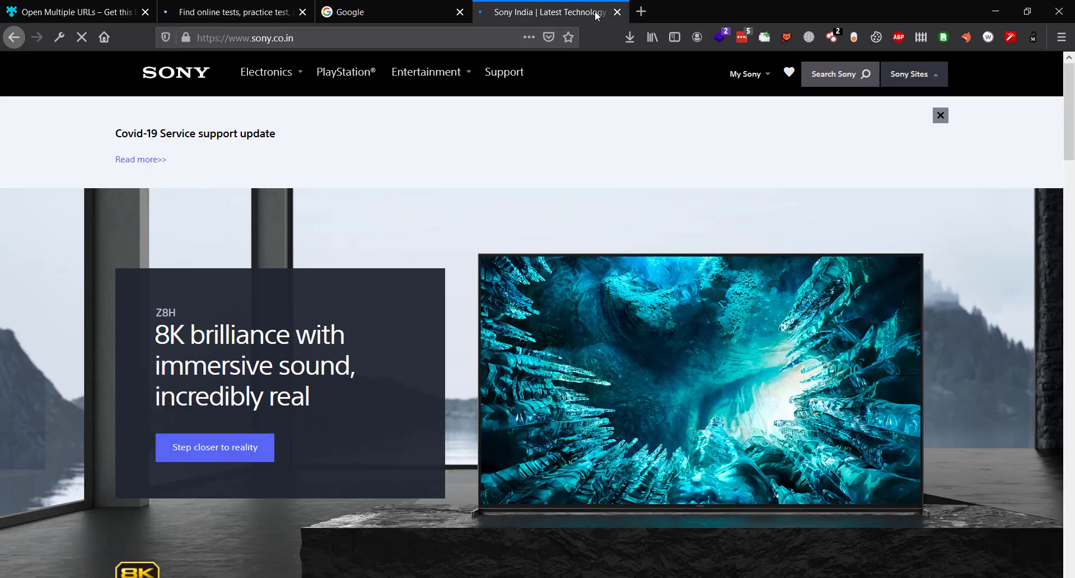
Fill Open Multiple URLs with four copies of the test.com, google.com and sony.co.in list and open them all
left_click(765, 37)
key("ctrl+a")
left_click(421, 122)
key("Return")
key("ctrl+v")
key("Return")
key("ctrl+v")
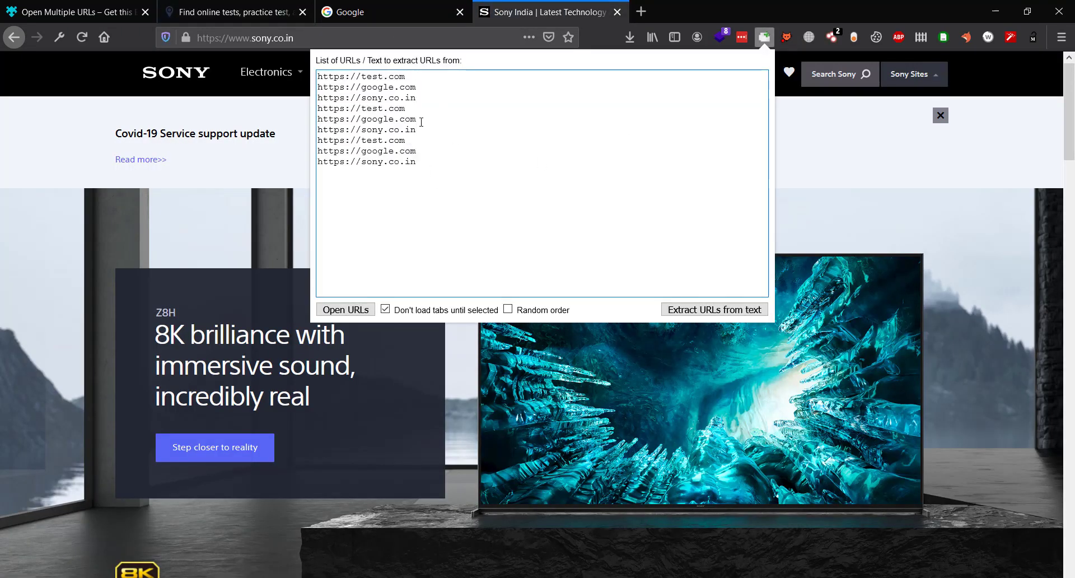
key("Return")
type("https://test.com https://google.com https://sony.co.in")
left_click(433, 311)
left_click(345, 310)
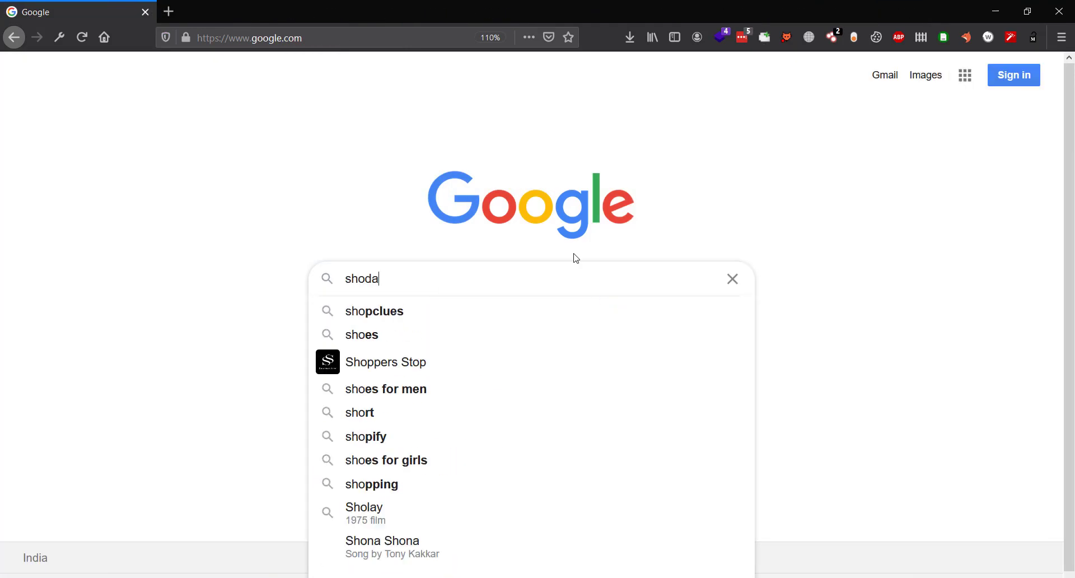
Search Google for "shodan firefox"
key("BackSpace")
type("n filter")
key("BackSpace")
key("BackSpace")
key("BackSpace")
key("BackSpace")
type("refox")
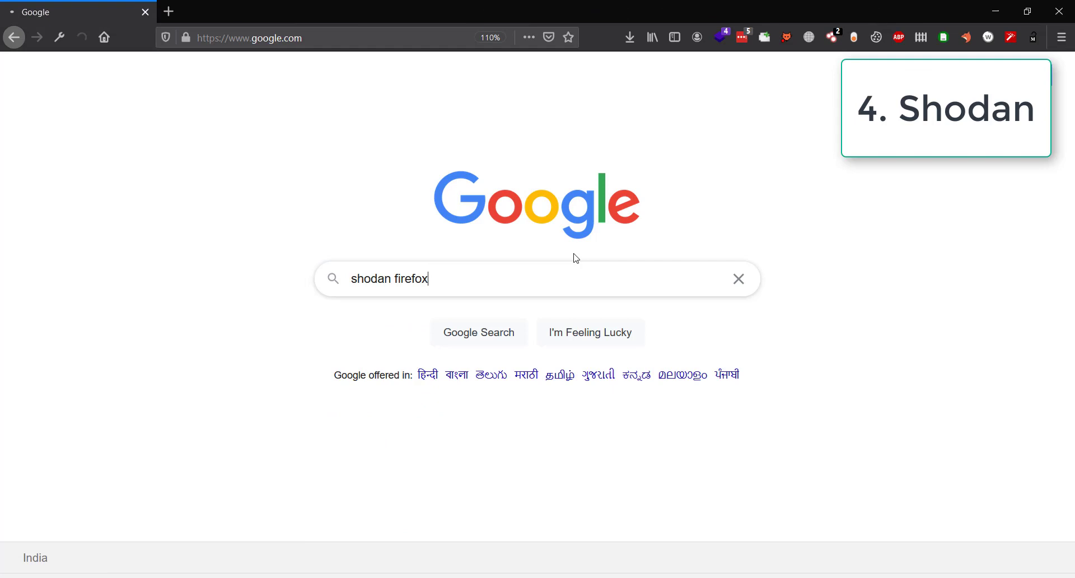
Open the Shodan.io add-on page from the Google results and view the add-on's host information for that site
key("Return")
left_click(395, 217)
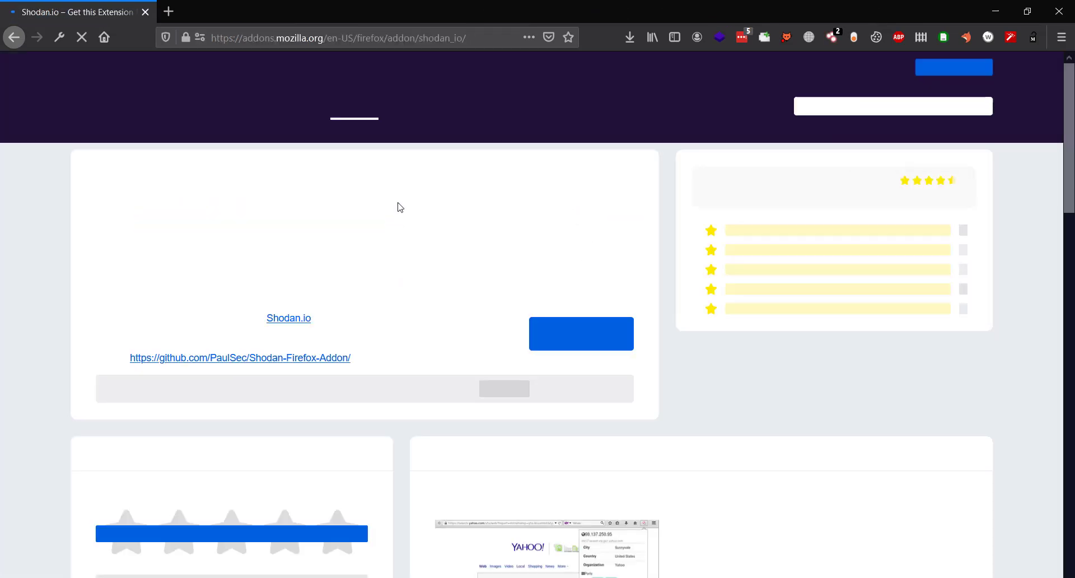
left_click(832, 37)
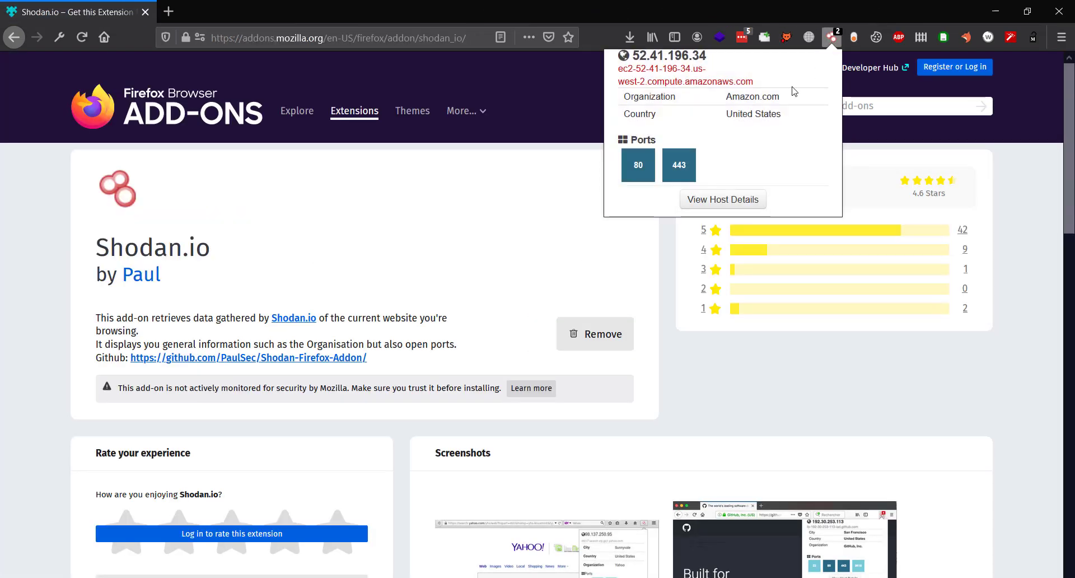
Open hackerone.com in a new tab, view its full Shodan host details and examine the ports, services and SSL certificate
left_click(170, 17)
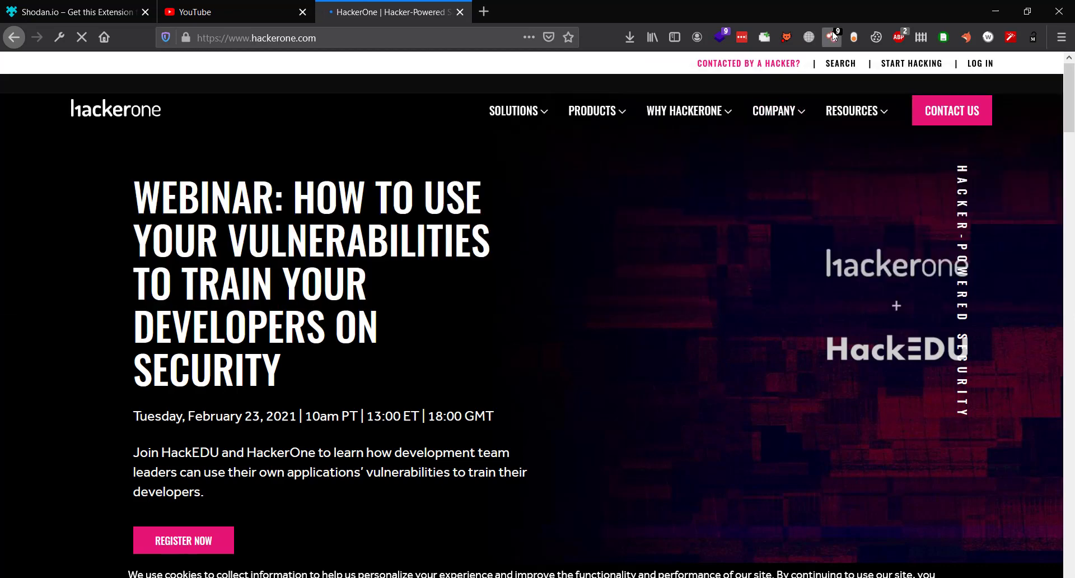
left_click(833, 37)
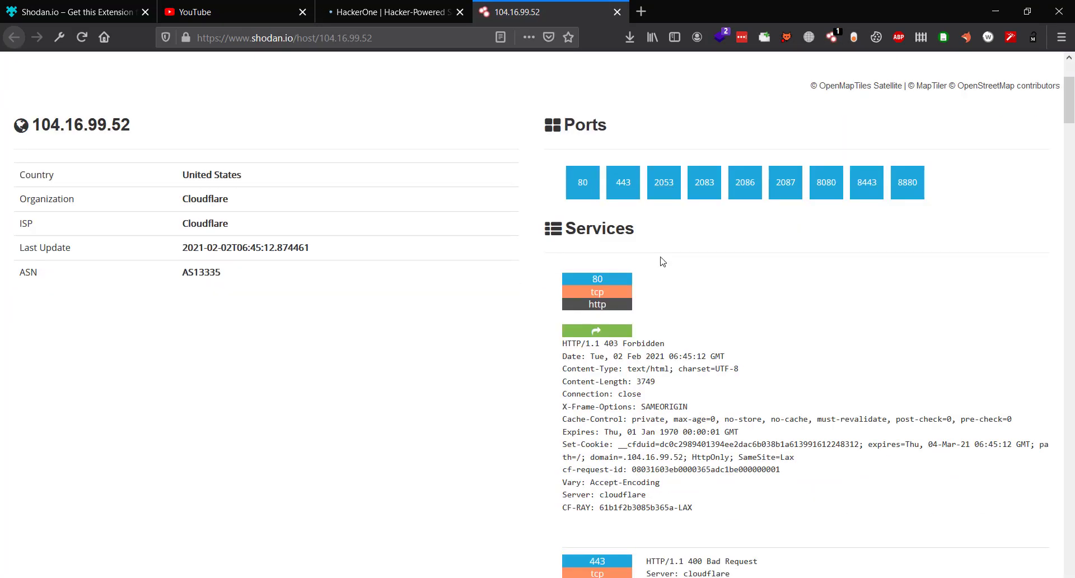
scroll(372, 237, "down", 3)
scroll(725, 386, "up", 2)
scroll(725, 386, "down", 10)
scroll(725, 387, "up", 3)
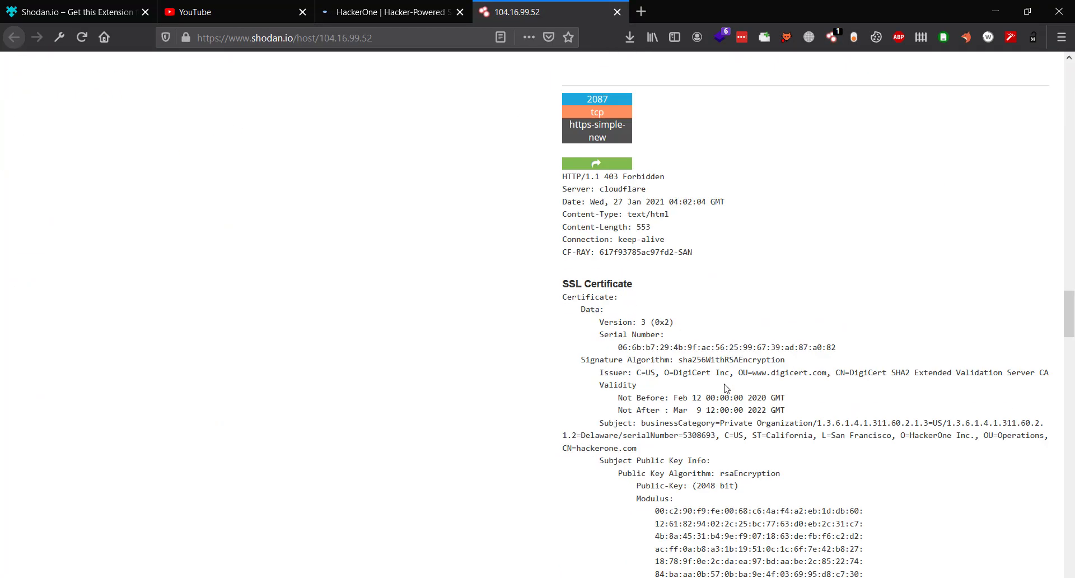
scroll(725, 380, "down", 15)
scroll(724, 374, "up", 20)
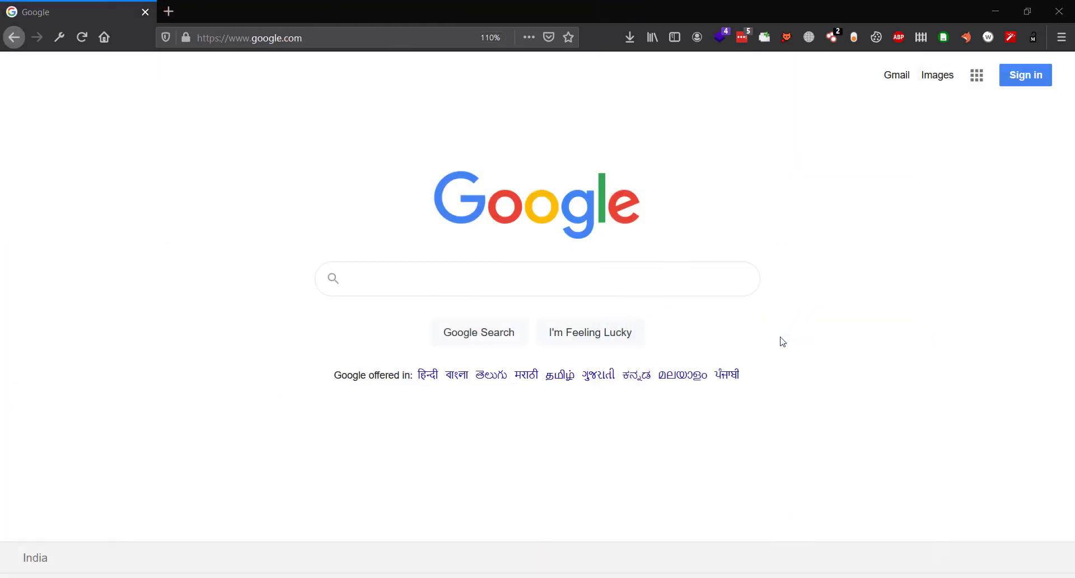
Search Google for "whois firefox" and open the Domain Name Registration Data Lookup (WHOIS) add-on page
left_click(528, 268)
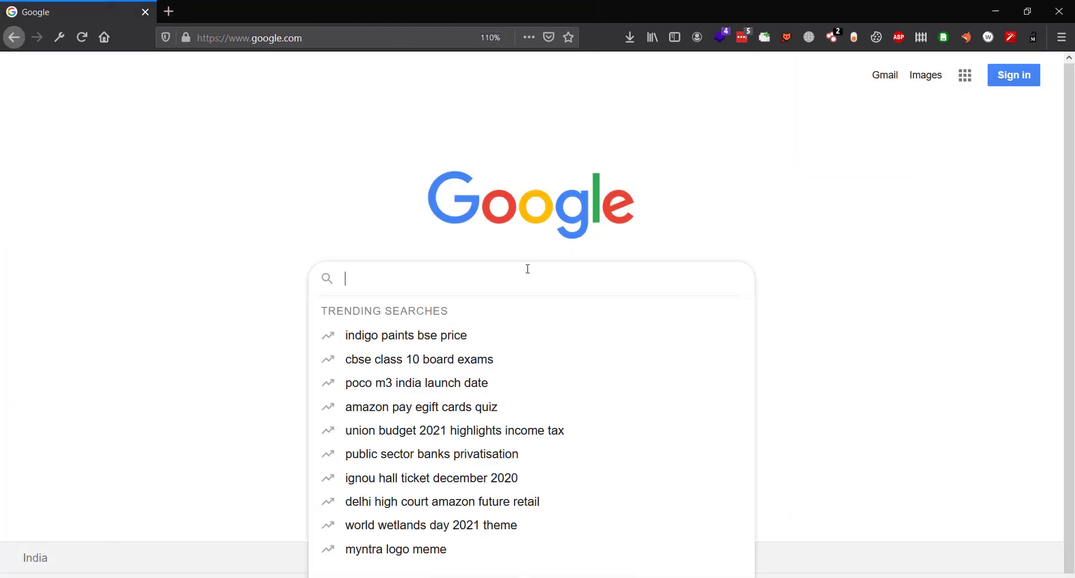
type("whois fire")
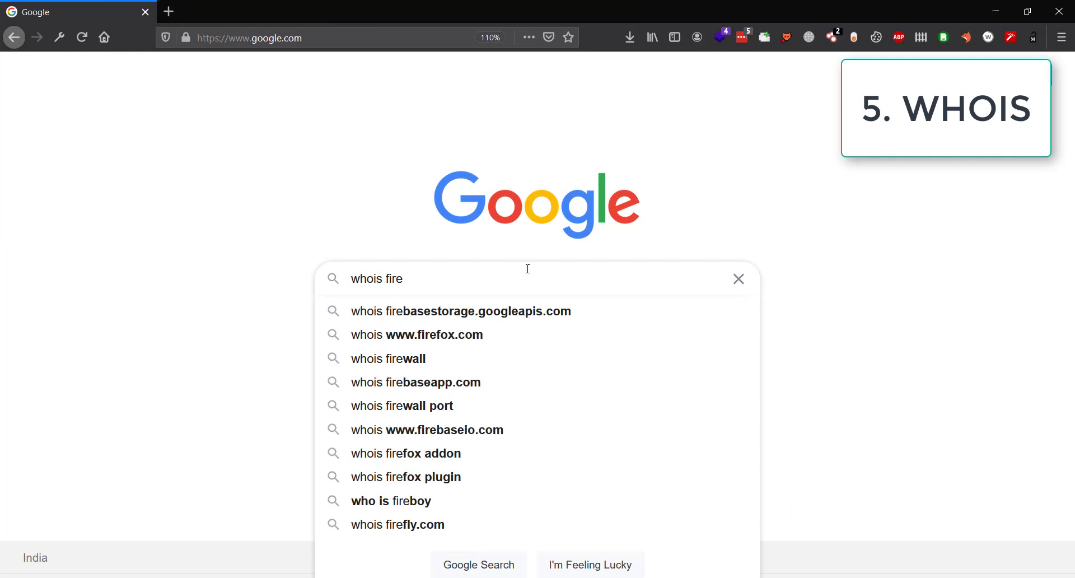
type("fox")
key("Return")
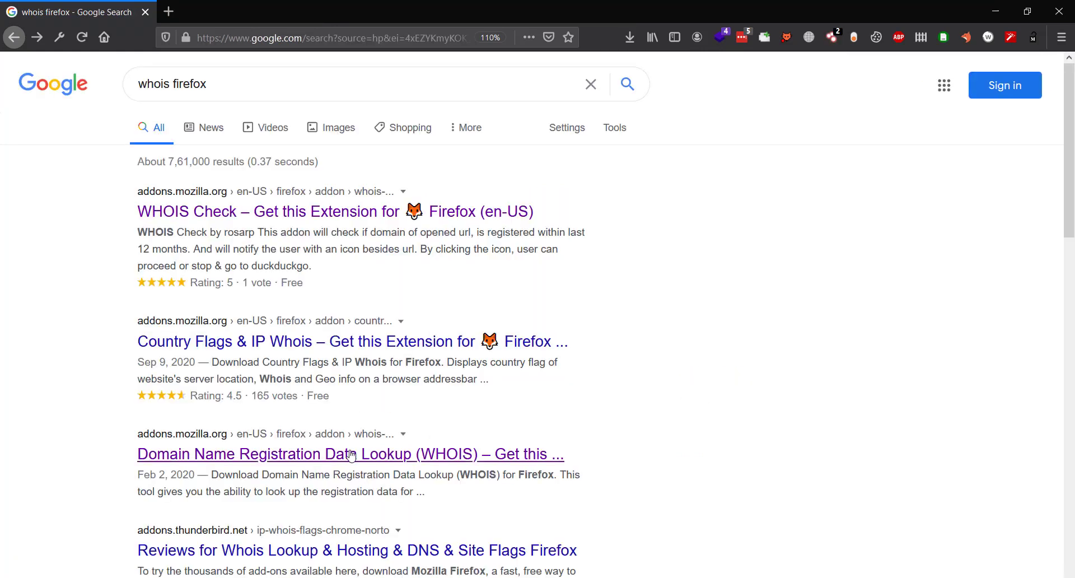
left_click(351, 455)
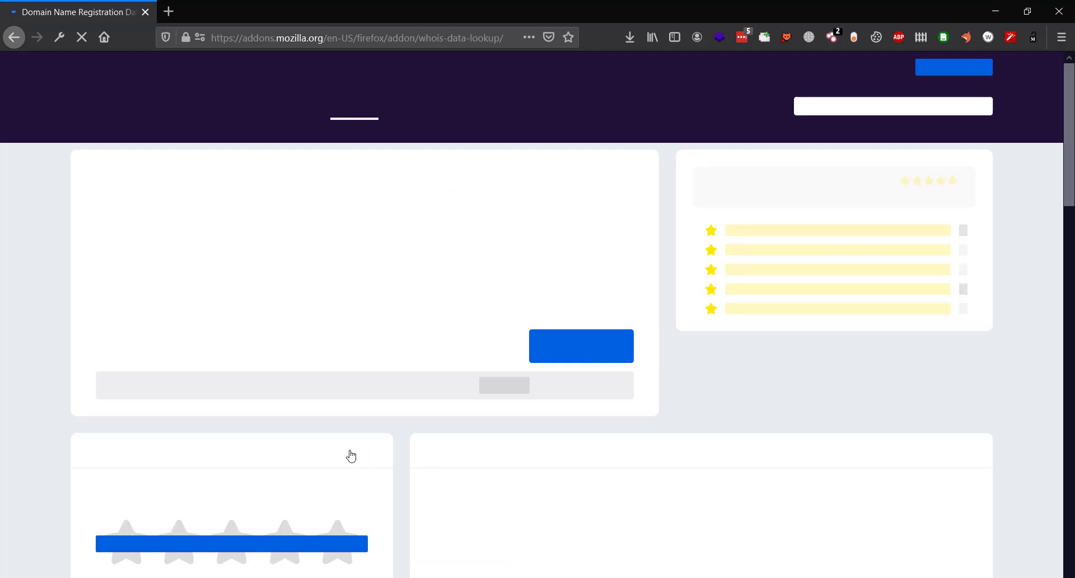
Look up the WHOIS data of the current add-on page with the WHOIS extension and examine the registrar contact details
left_click_drag(216, 283, 75, 241)
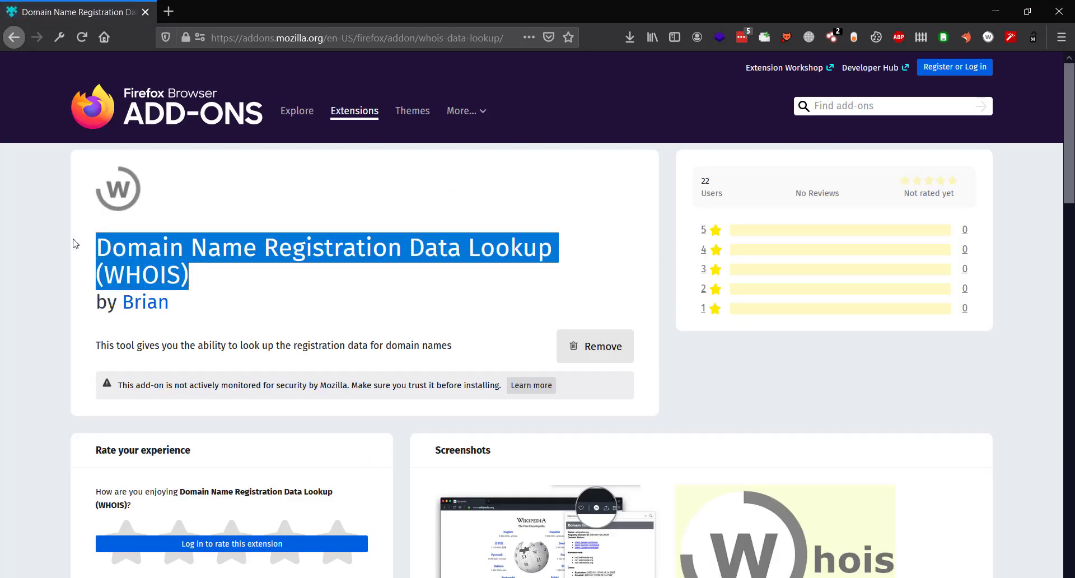
left_click(337, 296)
left_click(988, 37)
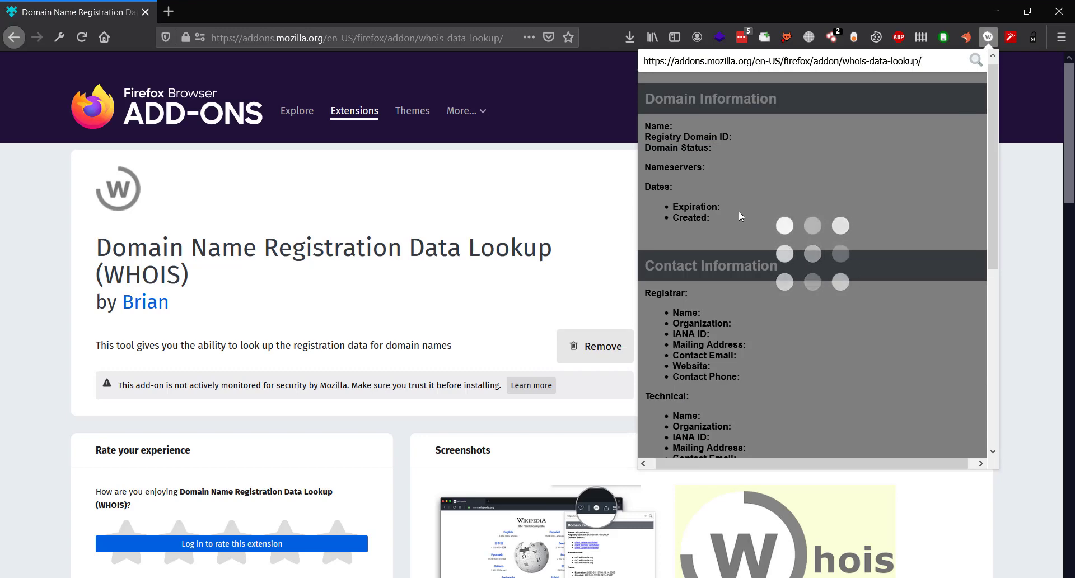
scroll(770, 311, "down", 3)
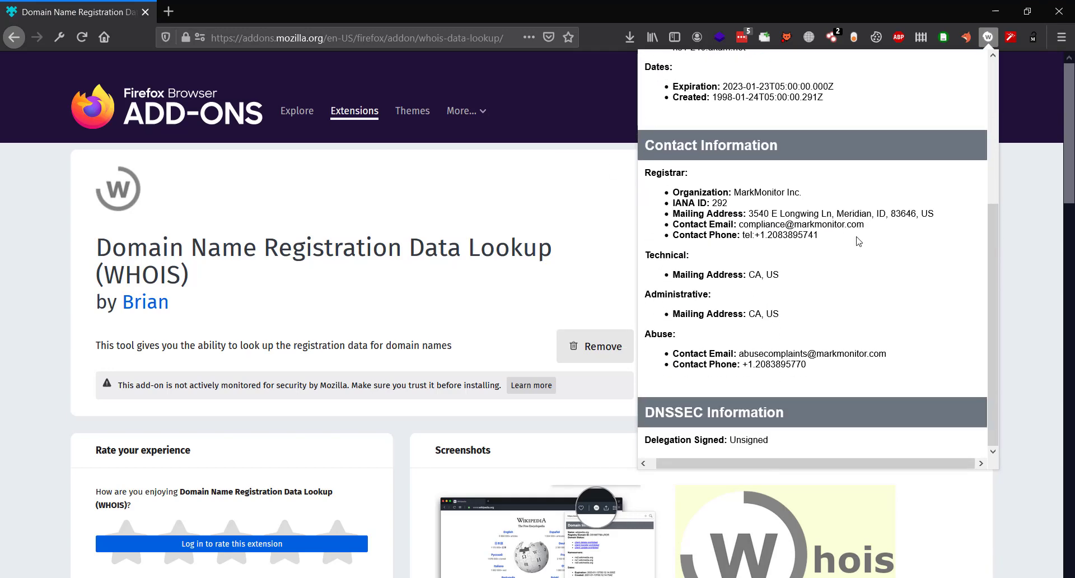
left_click_drag(719, 214, 818, 235)
left_click(169, 11)
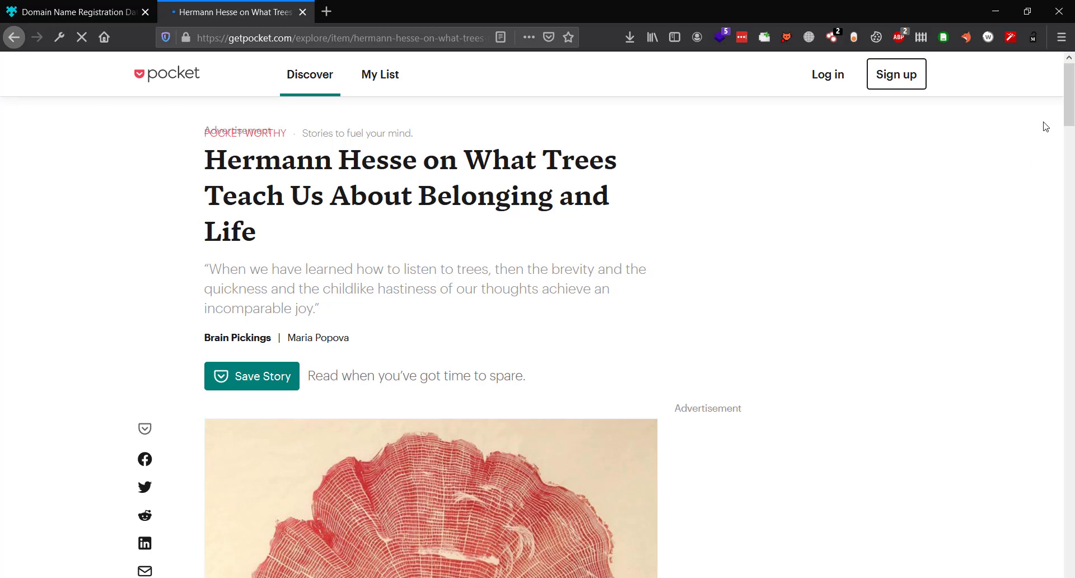
left_click(989, 37)
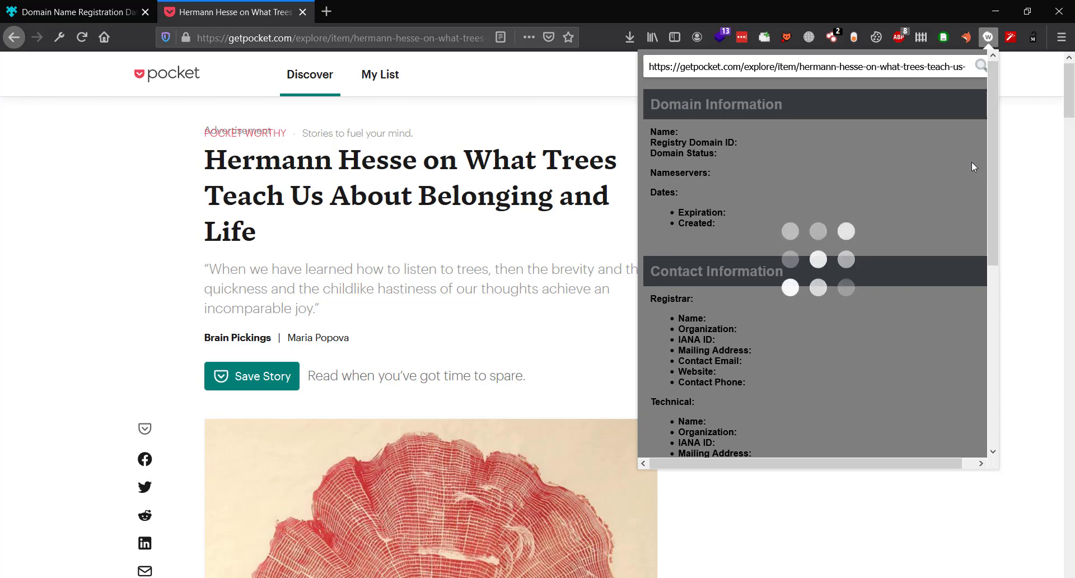
left_click_drag(748, 66, 1007, 86)
key("BackSpace")
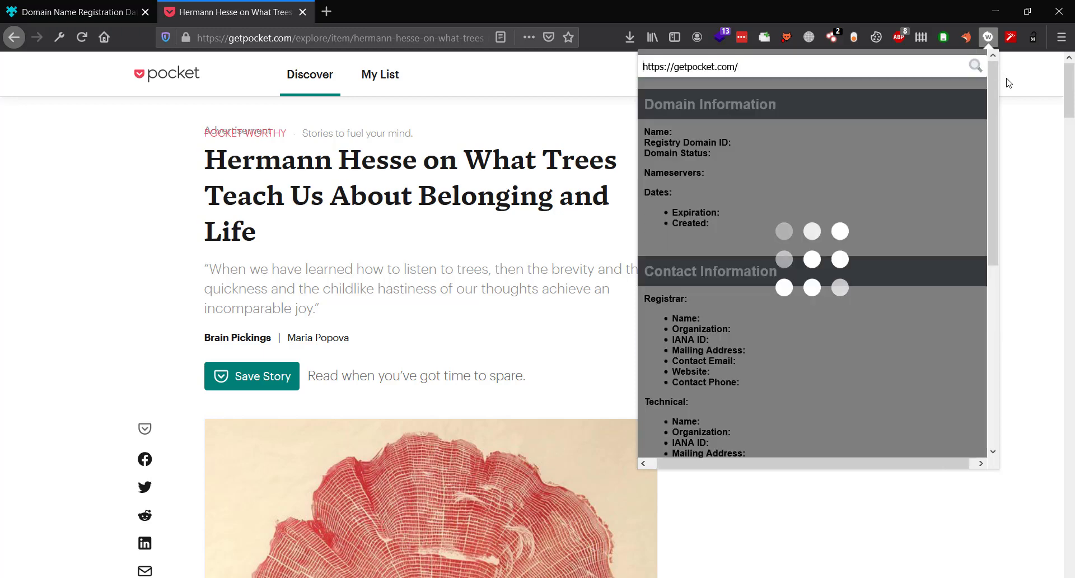
key("Return")
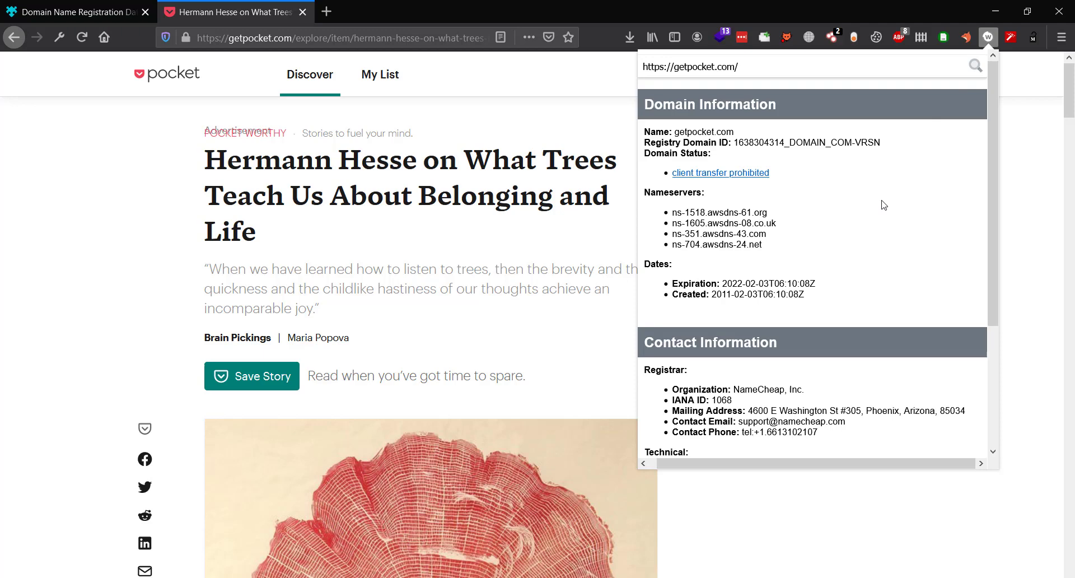
scroll(884, 205, "down", 3)
left_click_drag(812, 316, 788, 366)
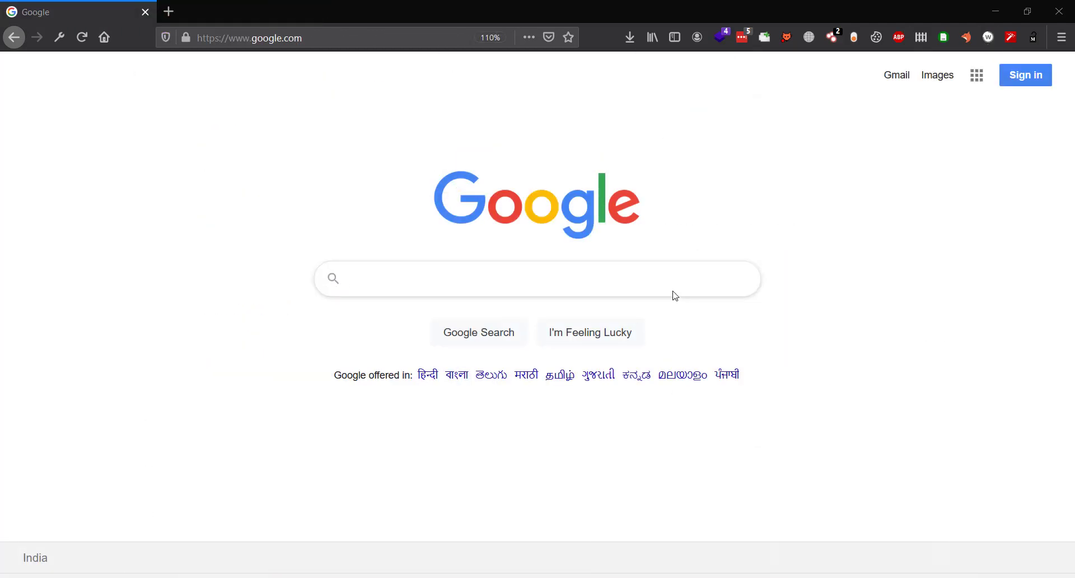
Search Google for "cookie editor firefox" and open the Cookie-Editor add-on page
left_click(672, 291)
type("cookie e")
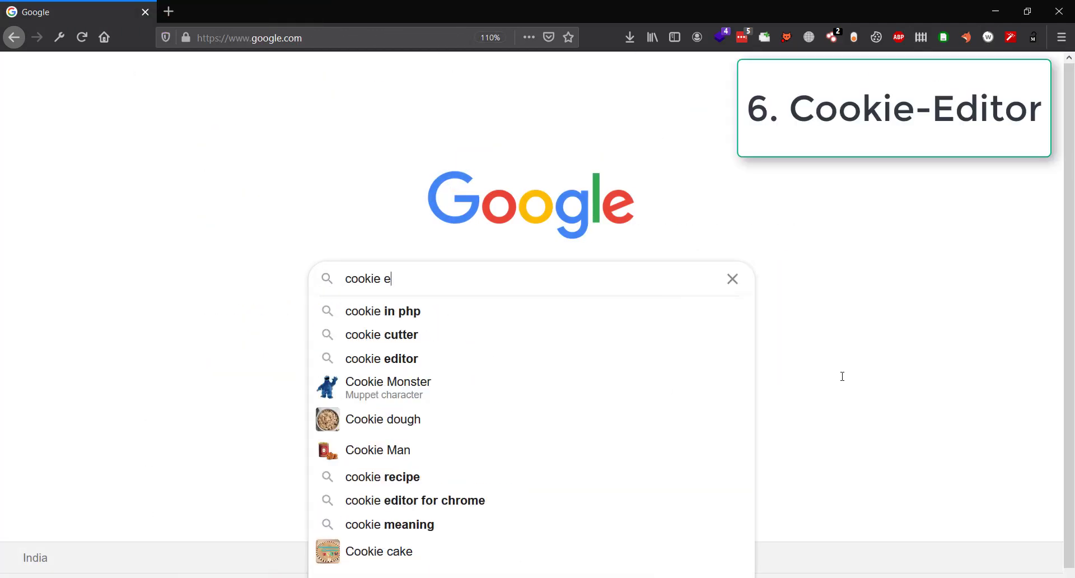
type("ditor firefox")
key("Return")
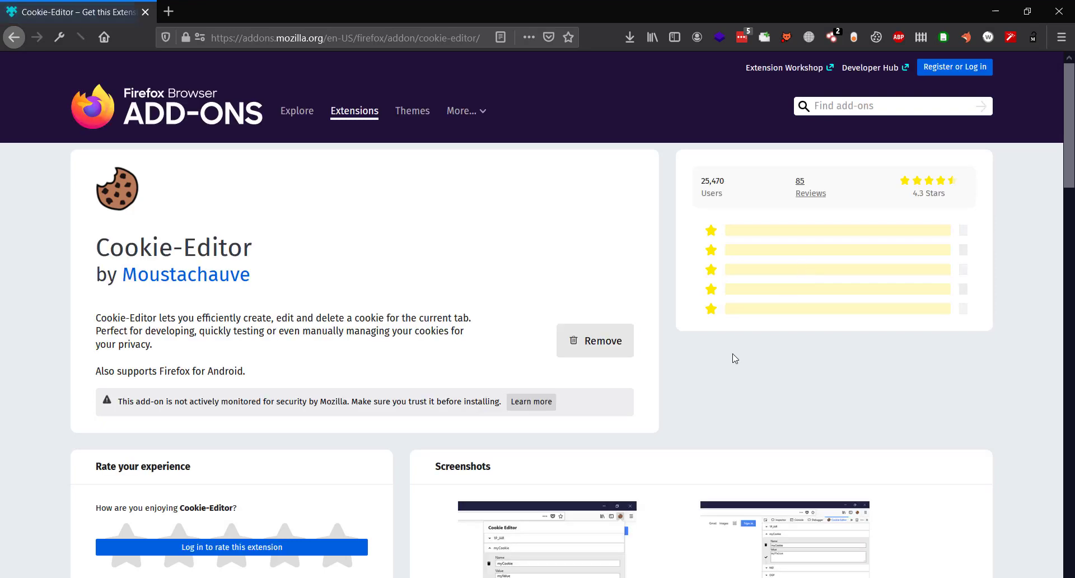
triple_click(176, 253)
left_click(420, 255)
Set the _ga cookie's value to test123 in Cookie-Editor and save it
left_click(877, 37)
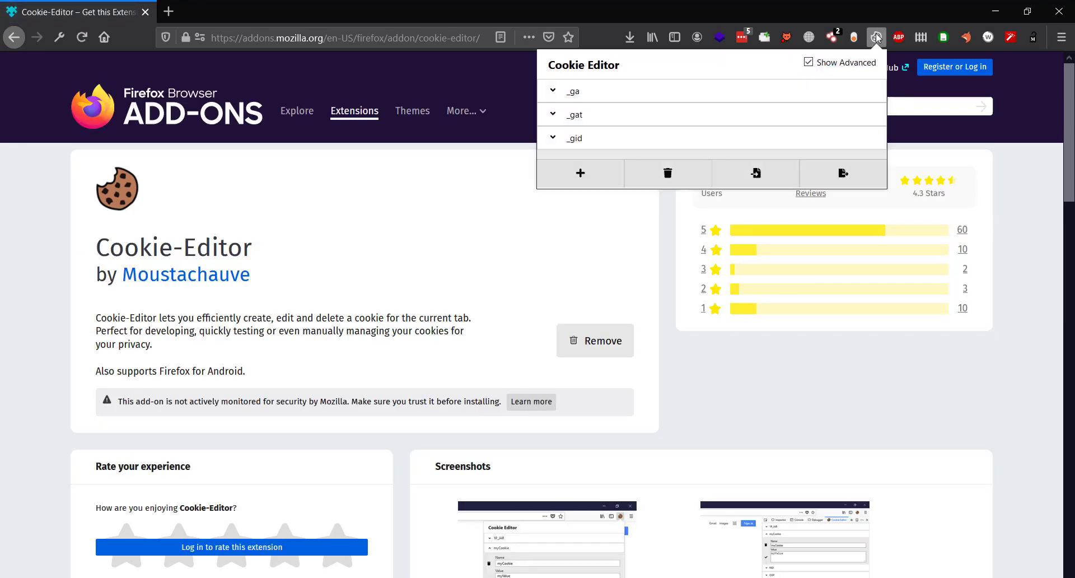
left_click(587, 98)
left_click_drag(799, 163, 567, 161)
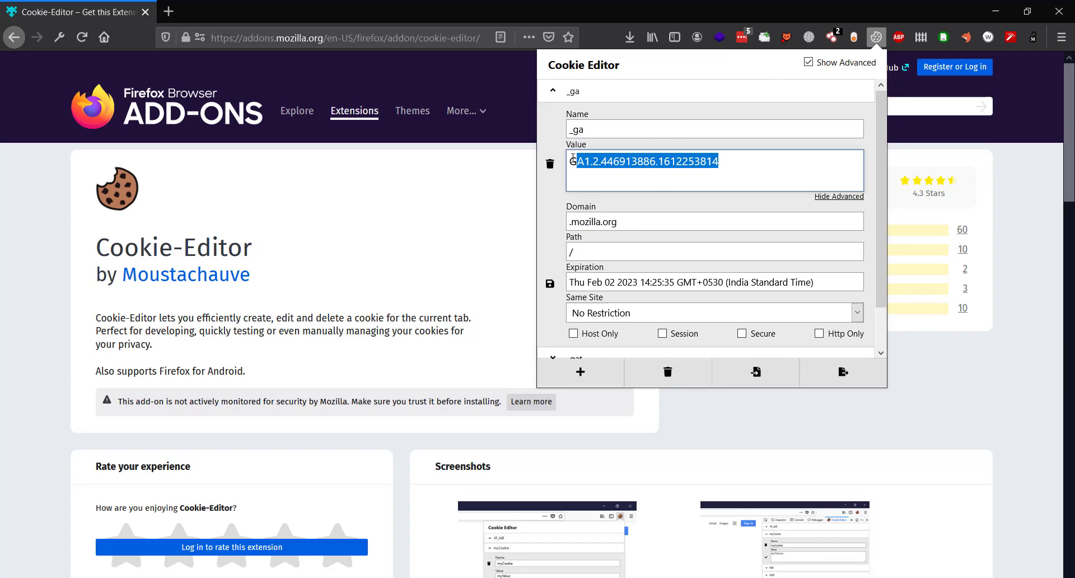
type("test123")
left_click(549, 283)
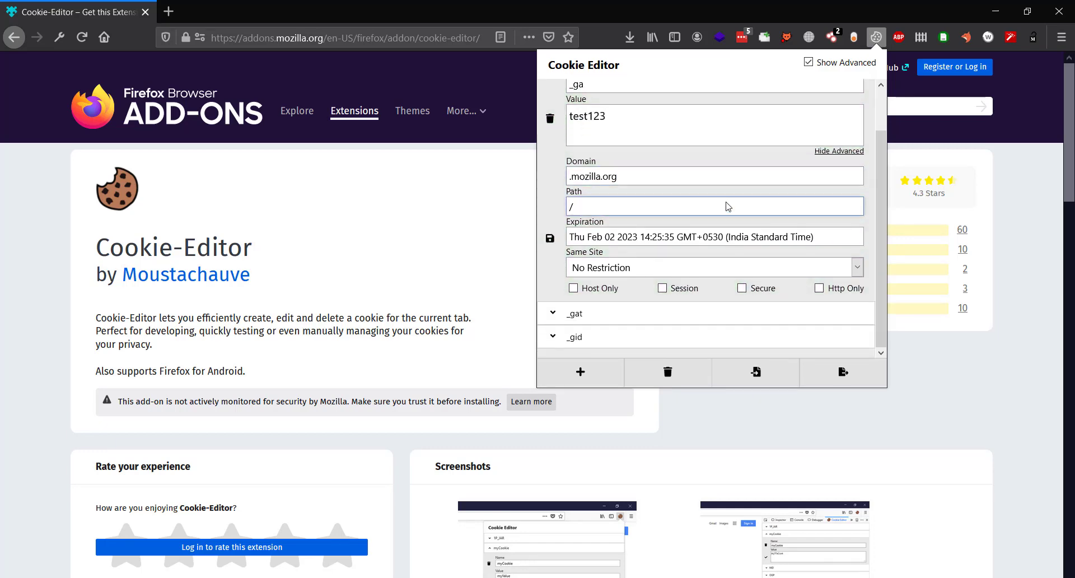
Open the full list of Cookie-Editor reviews and check the _ga cookie's value there with Cookie-Editor
scroll(394, 331, "down", 6)
left_click(259, 292)
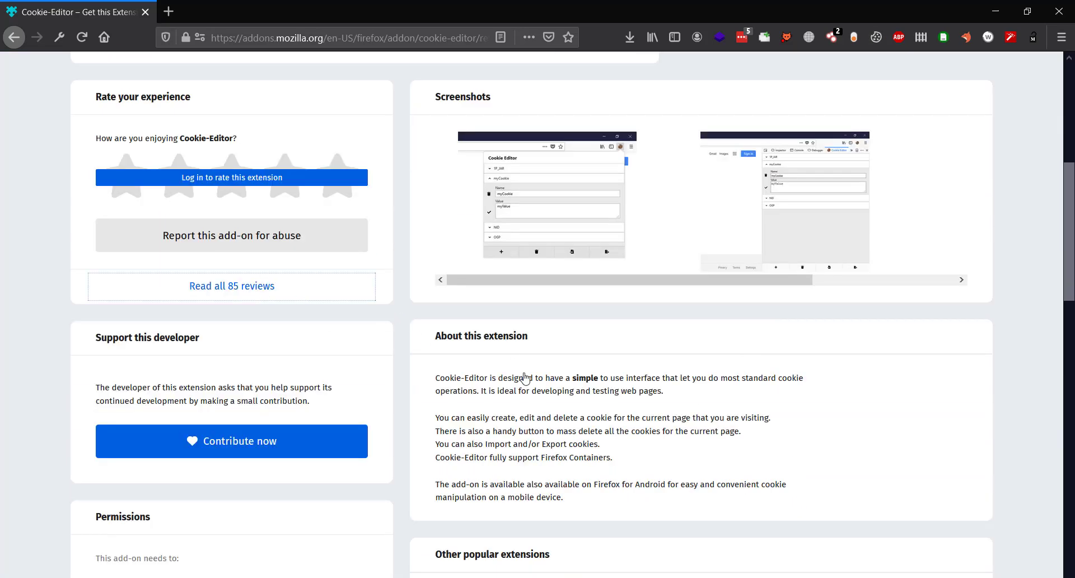
left_click(876, 37)
left_click(607, 91)
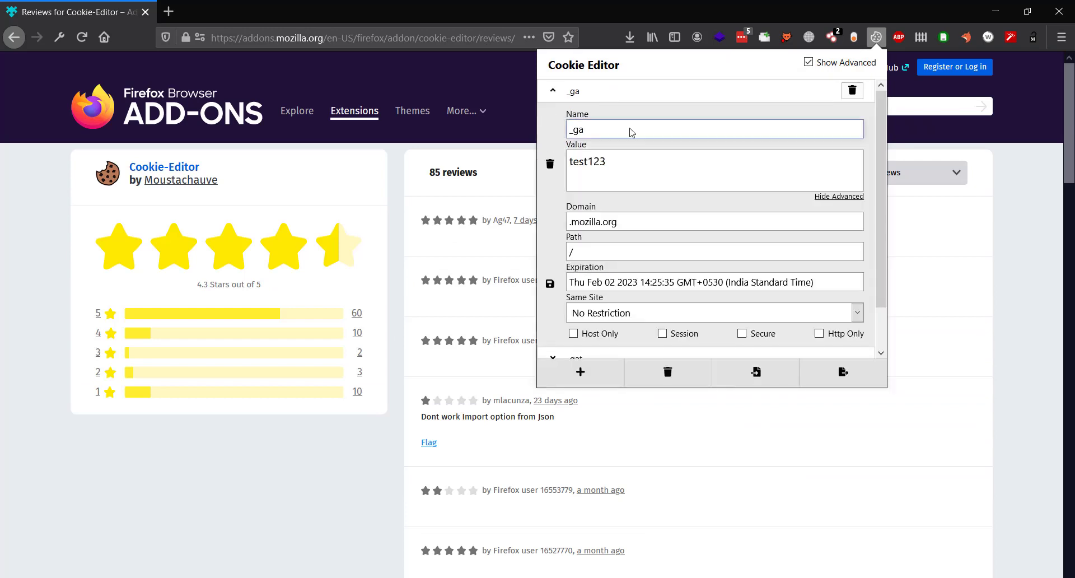
left_click(553, 91)
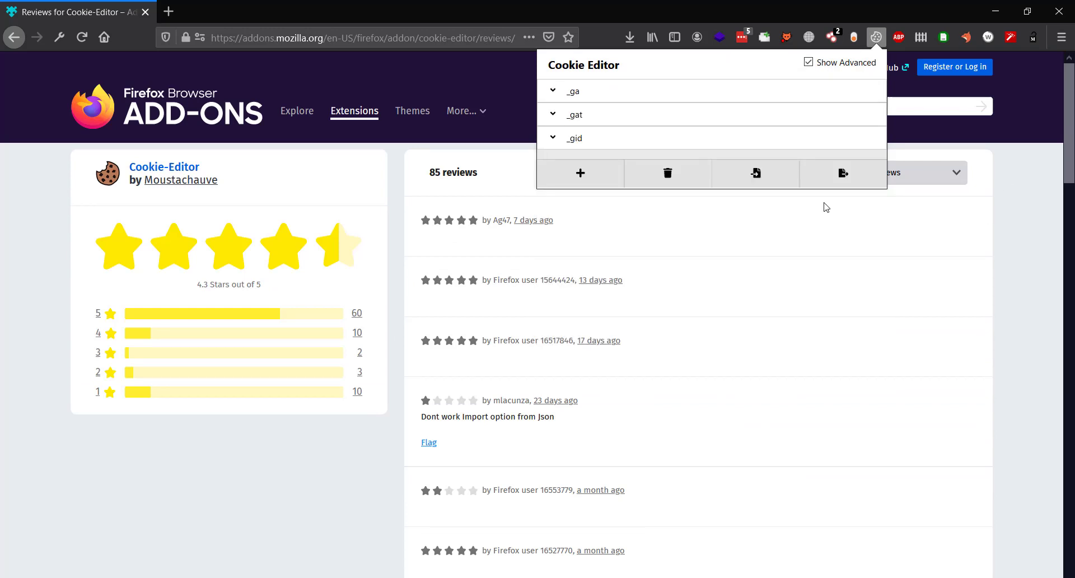
Start a new cookie in Cookie-Editor and name it Admin
left_click(580, 173)
left_click(607, 101)
type("Admin")
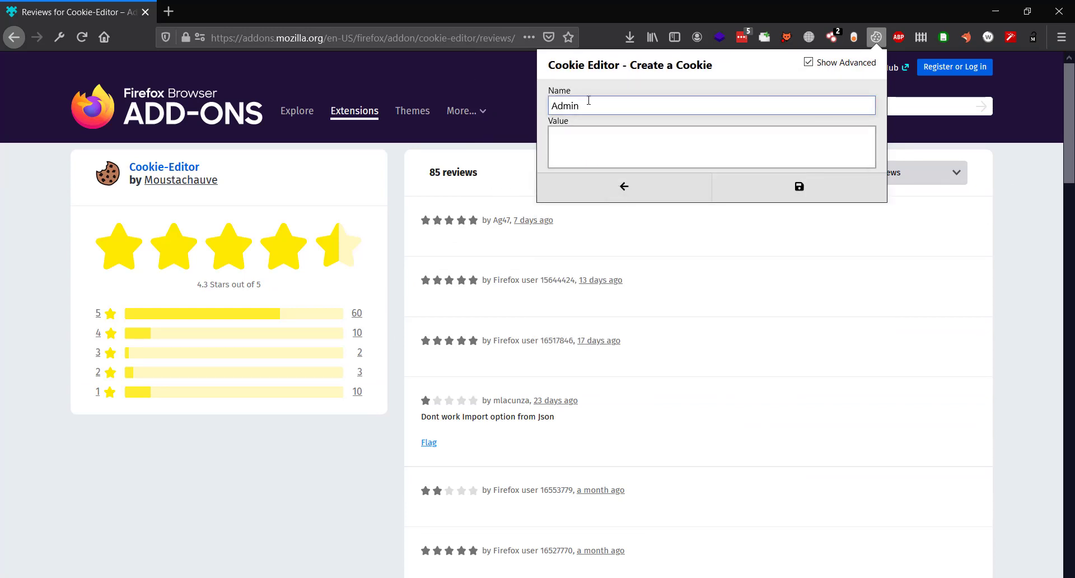